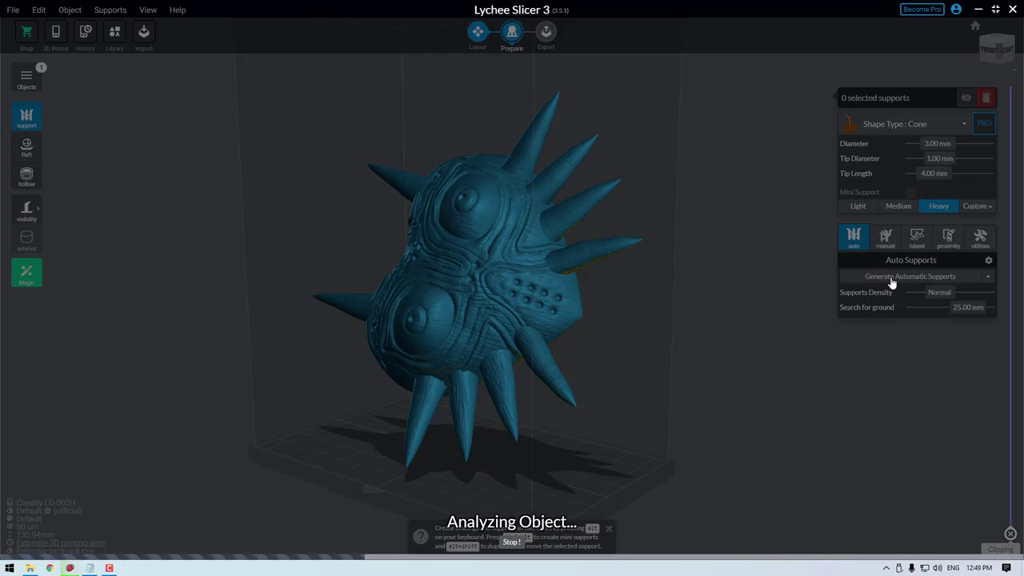
Generate Heavy automatic supports beneath the Majora's mask model
key(Return)
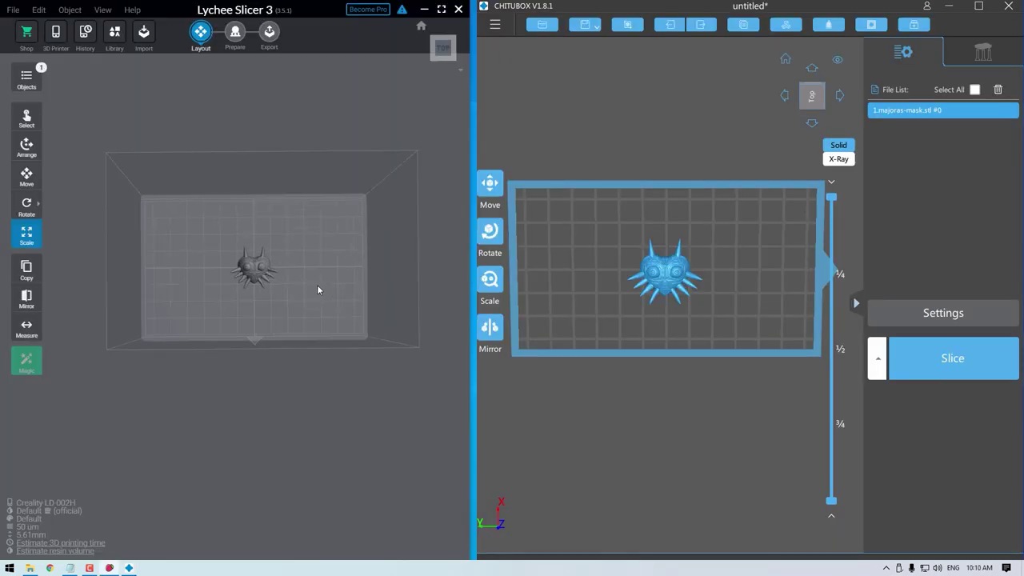
Orbit the view to inspect the supported mask from several angles
drag(310, 292, 301, 216)
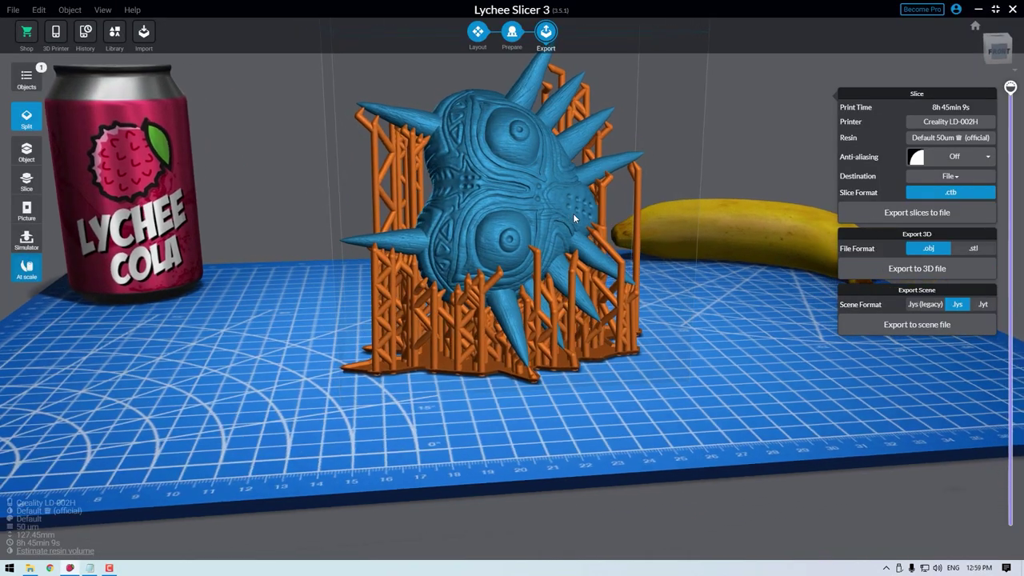
drag(573, 213, 610, 207)
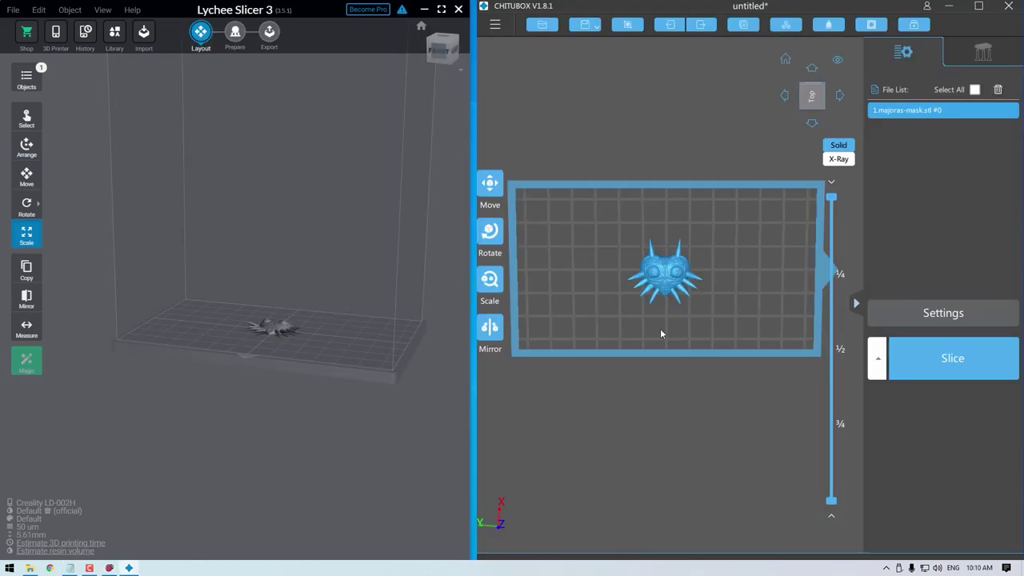
drag(660, 333, 644, 308)
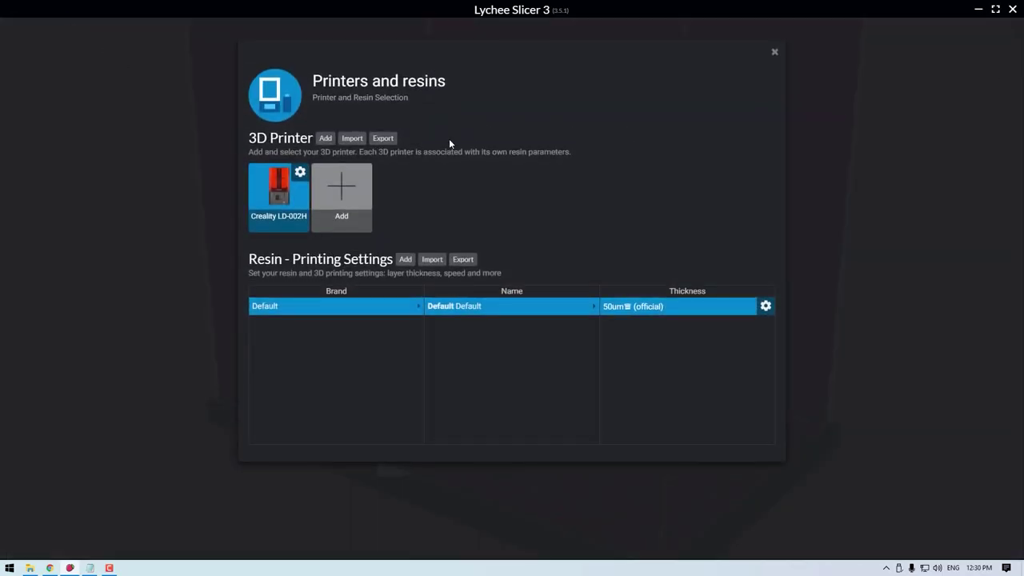
Add the Creality LD-002R printer profile
click(326, 138)
scroll(677, 215, down, 5)
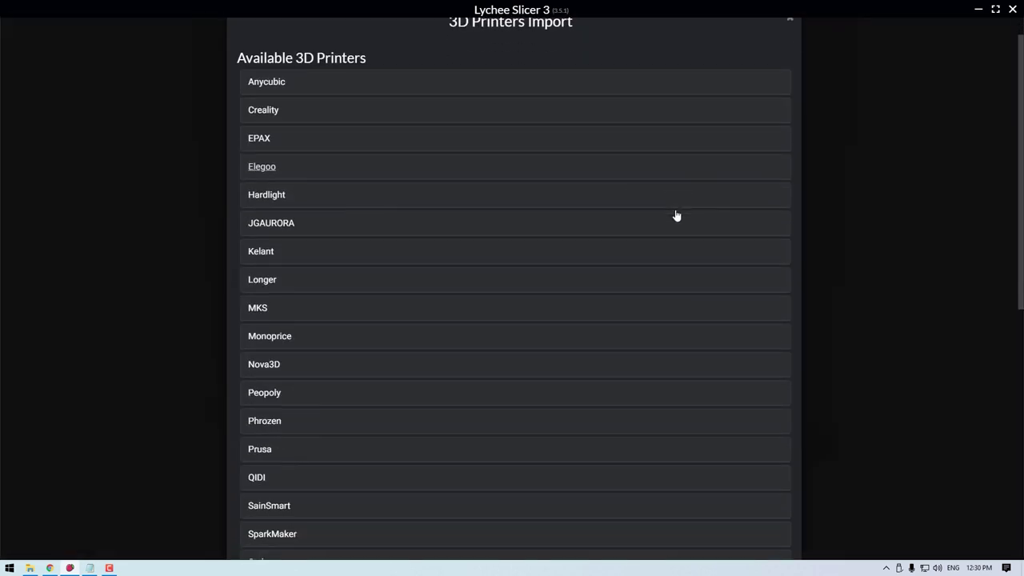
scroll(676, 215, up, 5)
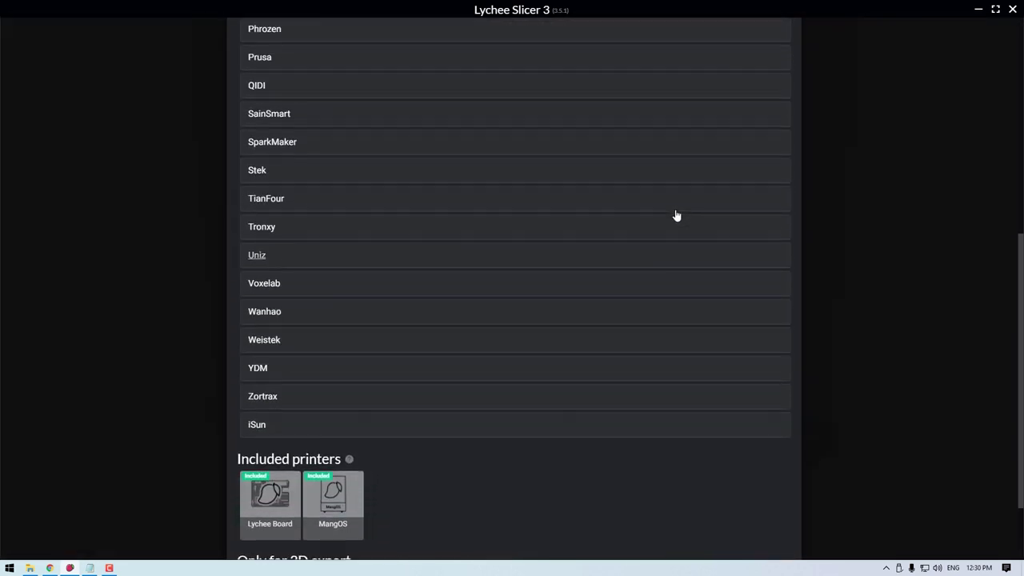
scroll(675, 215, up, 3)
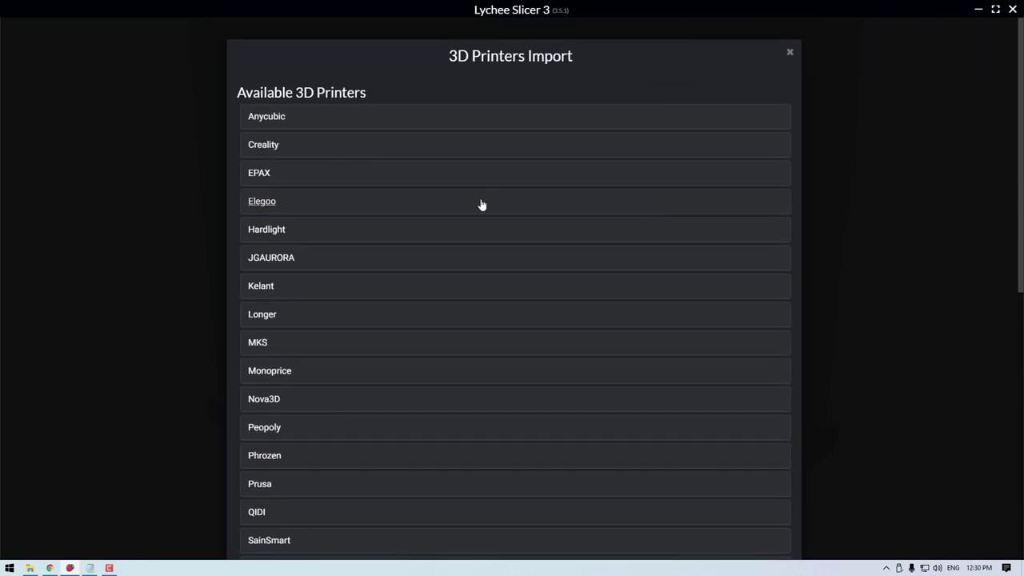
click(306, 151)
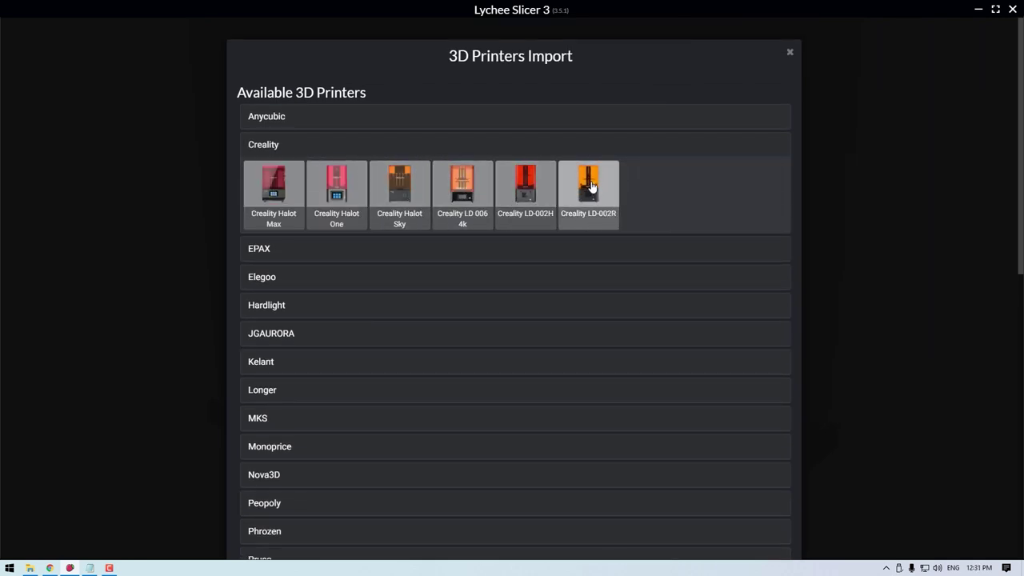
click(590, 186)
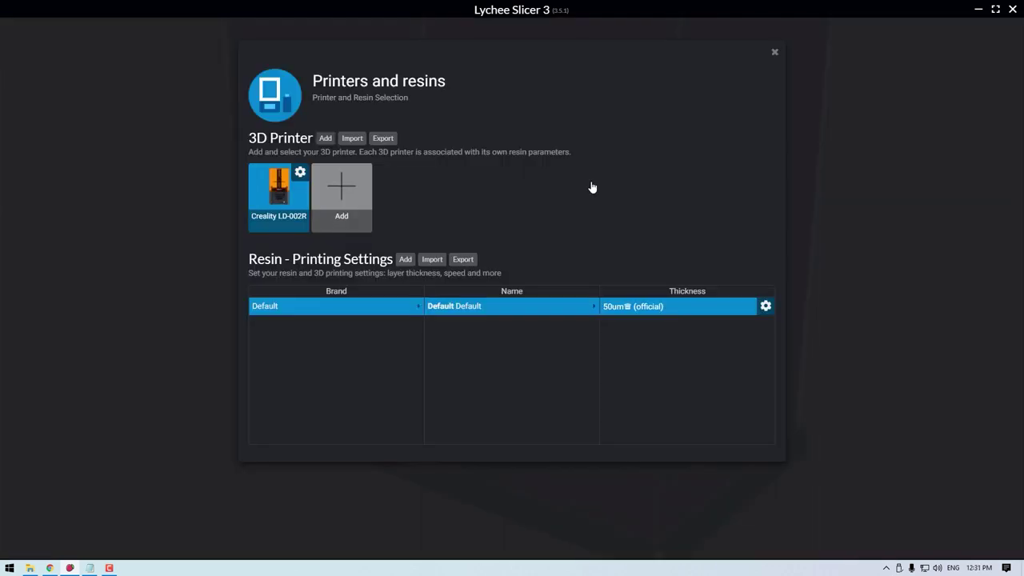
Add the Creality LD-002H printer profile
click(342, 191)
click(344, 151)
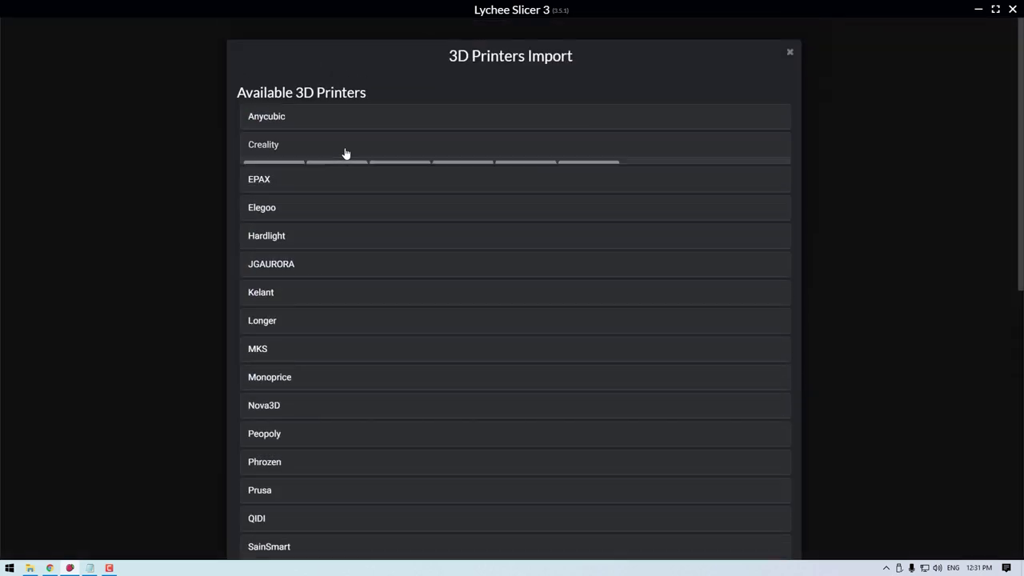
click(519, 188)
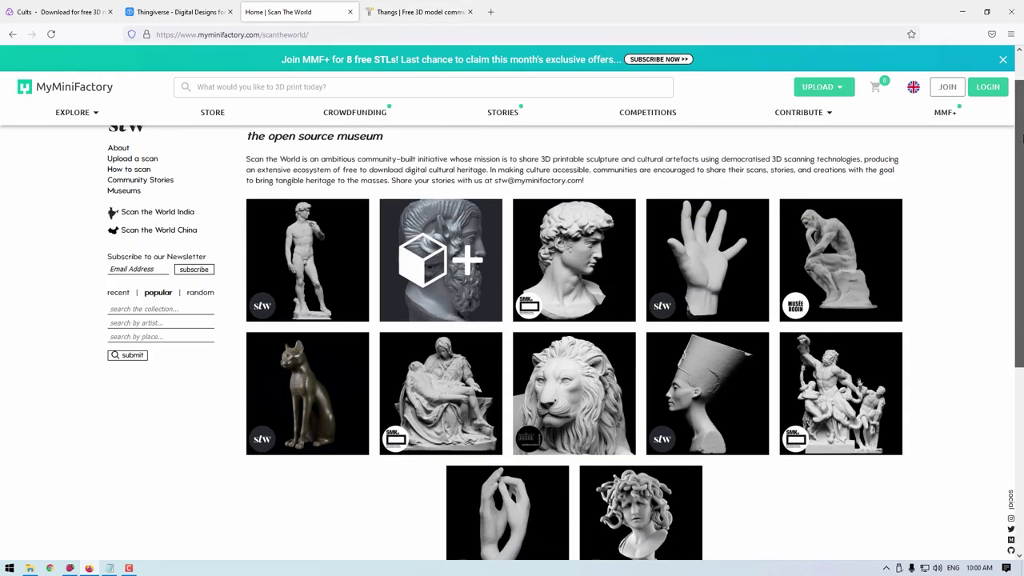
Scroll through the 3D model listings on the model-sharing sites in Firefox
scroll(1008, 296, down, 3)
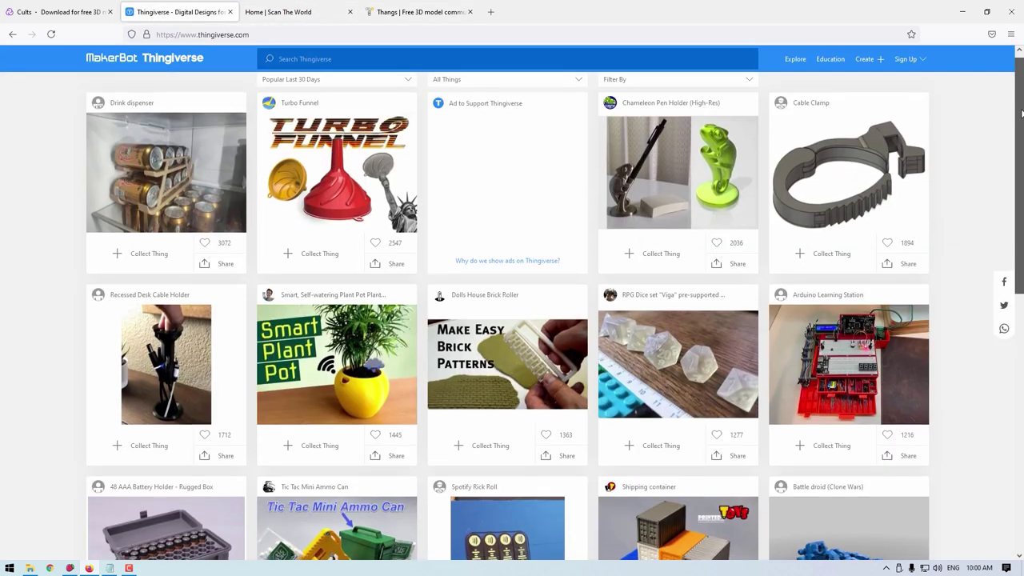
scroll(1020, 112, down, 2)
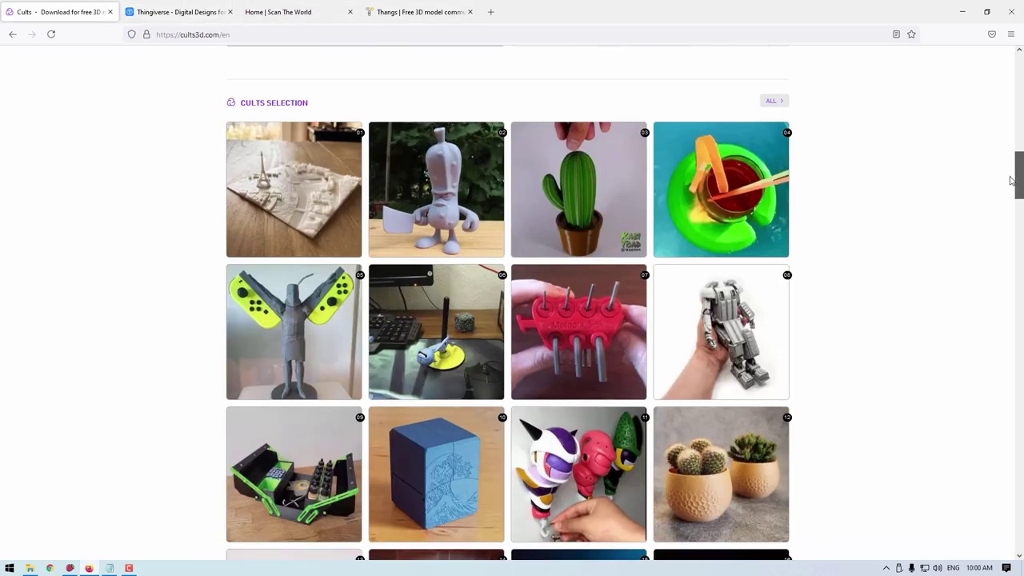
scroll(1011, 181, down, 3)
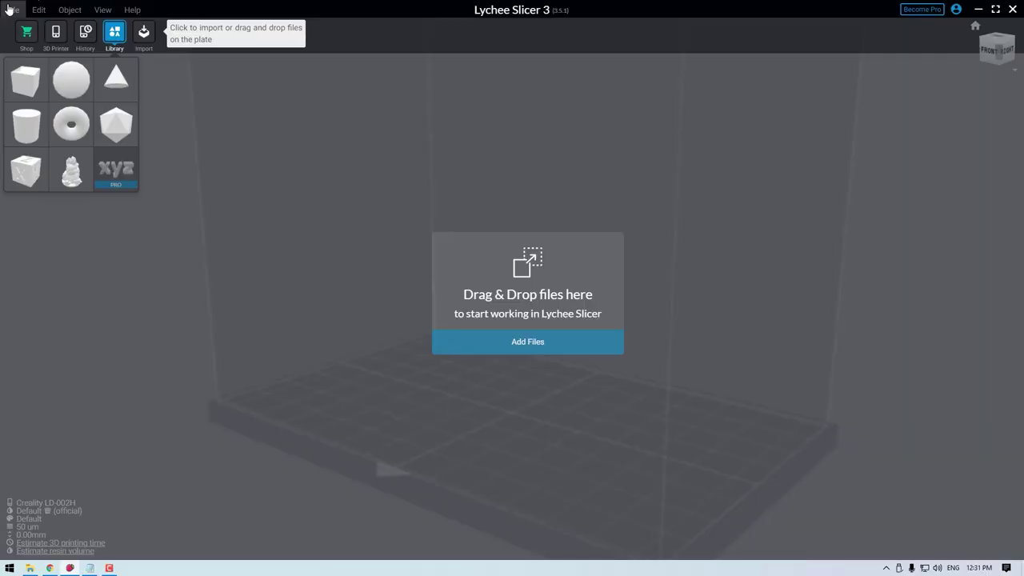
Import majoras-mask.stl onto the empty build plate
click(10, 10)
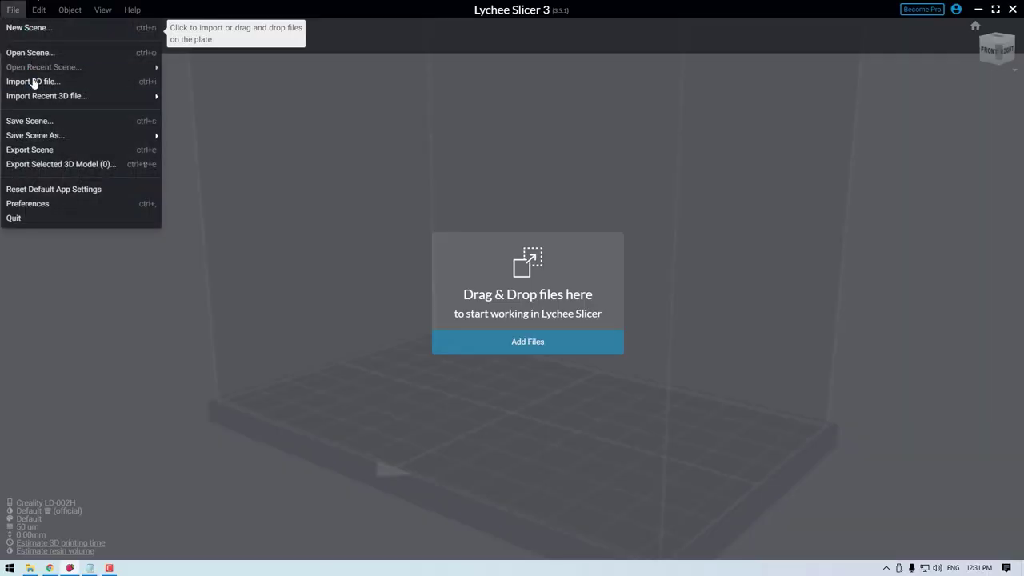
click(236, 88)
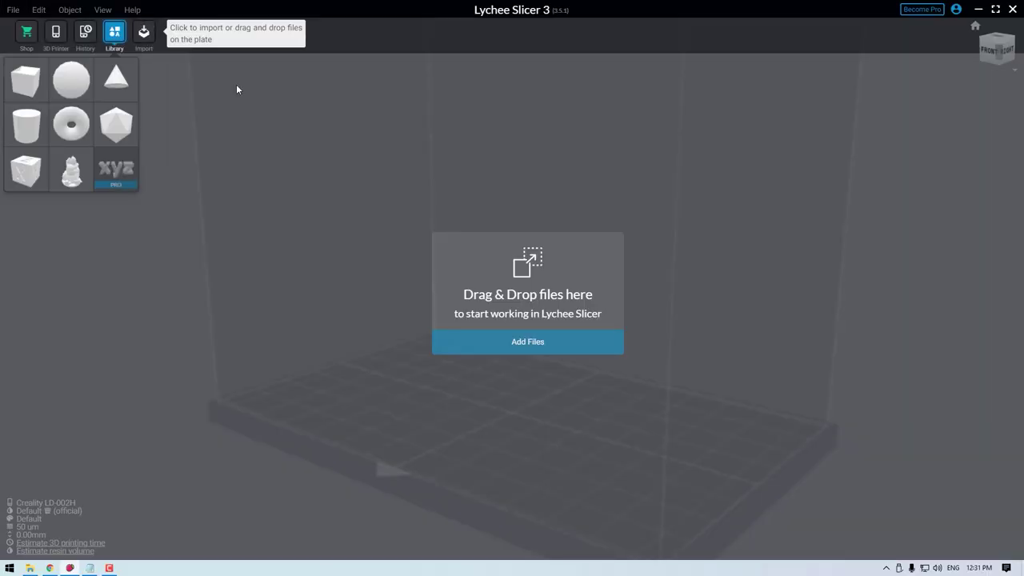
click(144, 36)
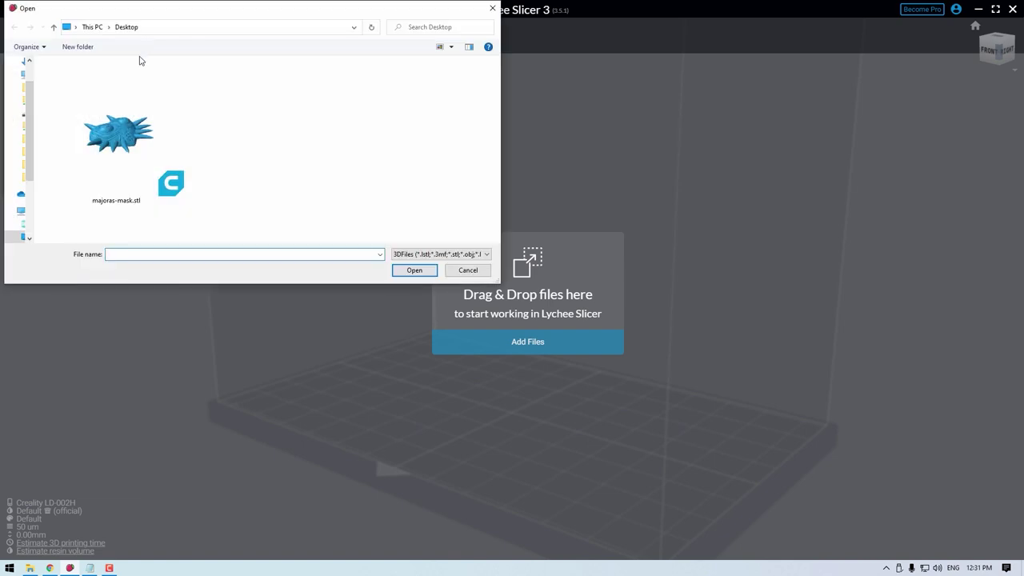
double_click(114, 130)
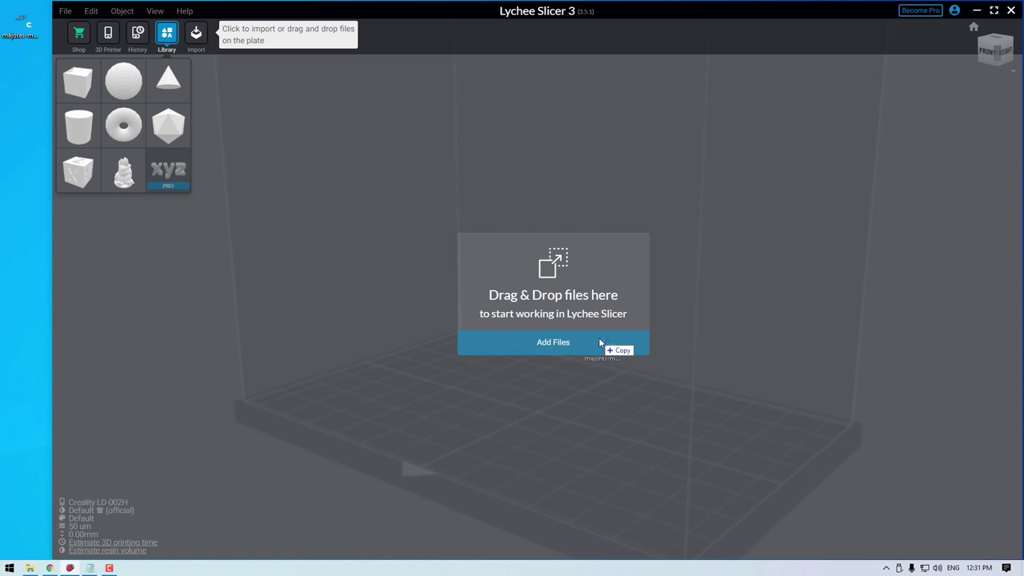
drag(599, 342, 599, 342)
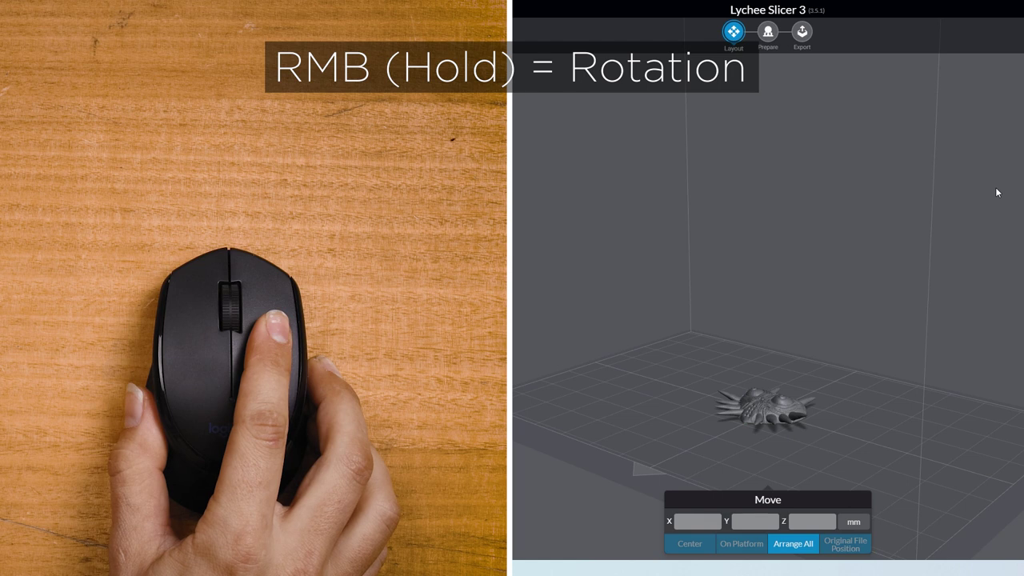
mouse_move(768, 320)
right_down()
mouse_move(767, 392)
mouse_move(768, 327)
right_up()
right_drag(1008, 215, 926, 215)
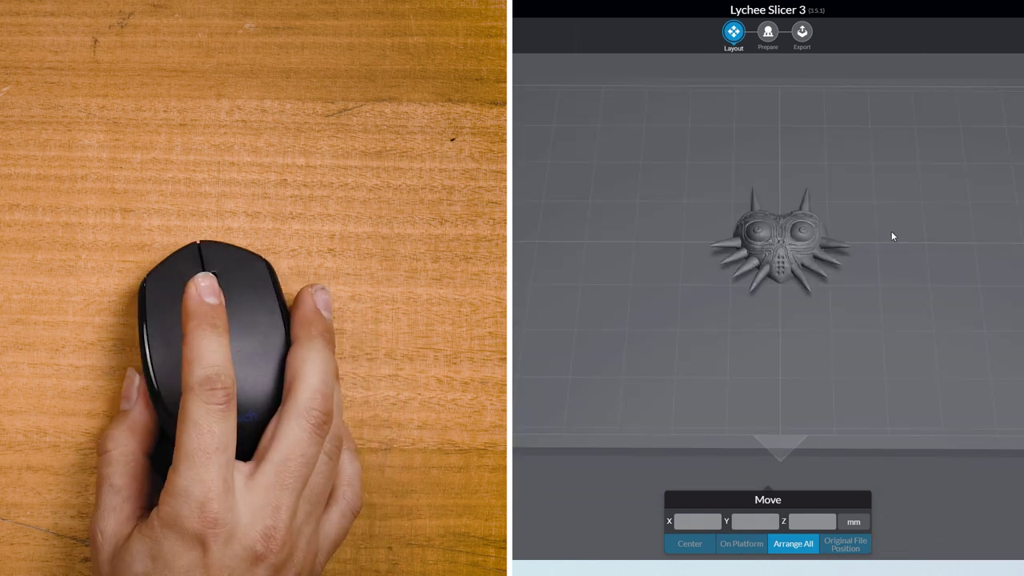
middle_drag(902, 226, 896, 255)
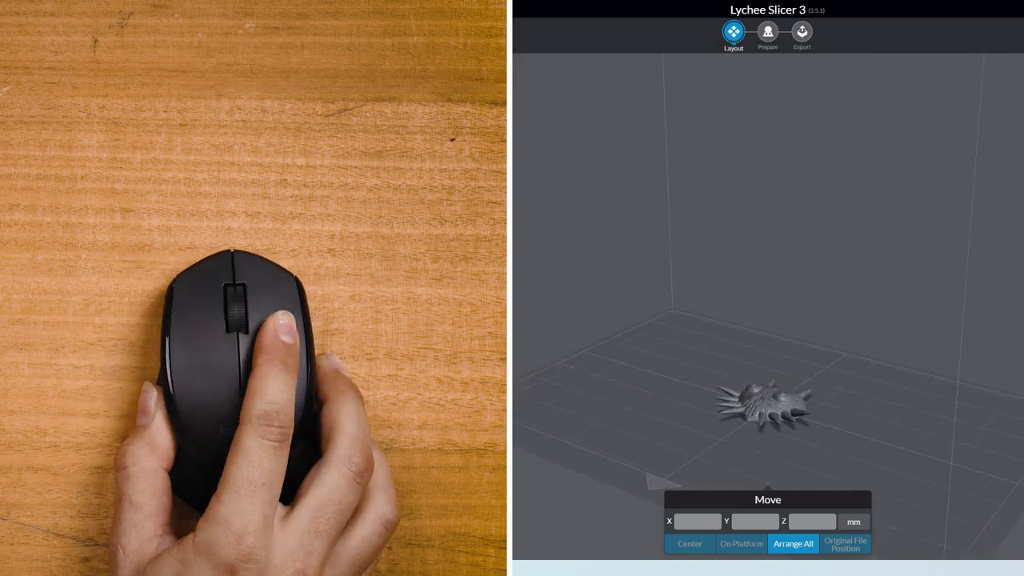
scroll(796, 389, up, 3)
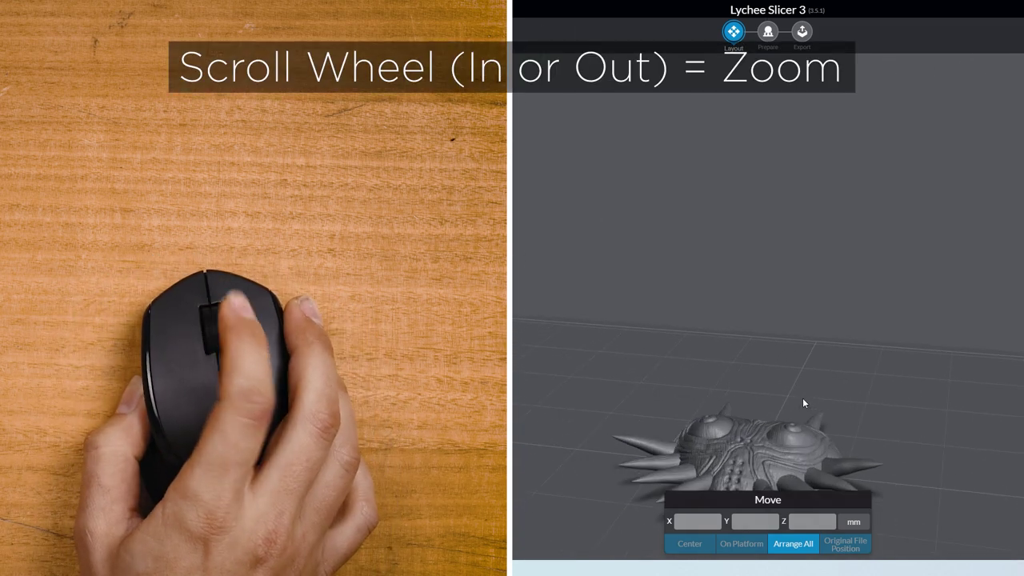
scroll(800, 392, down, 3)
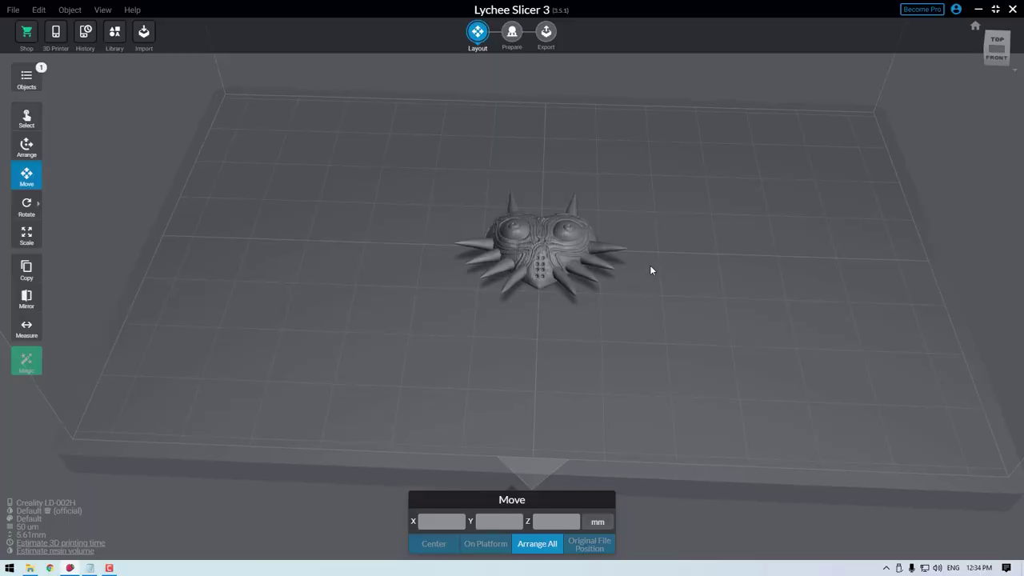
scroll(650, 280, up, 2)
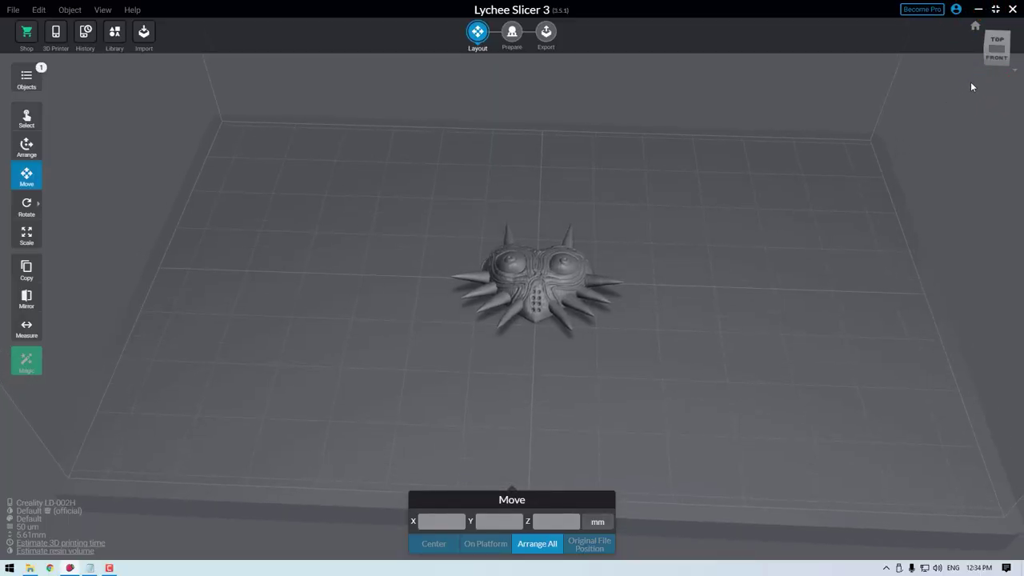
click(999, 63)
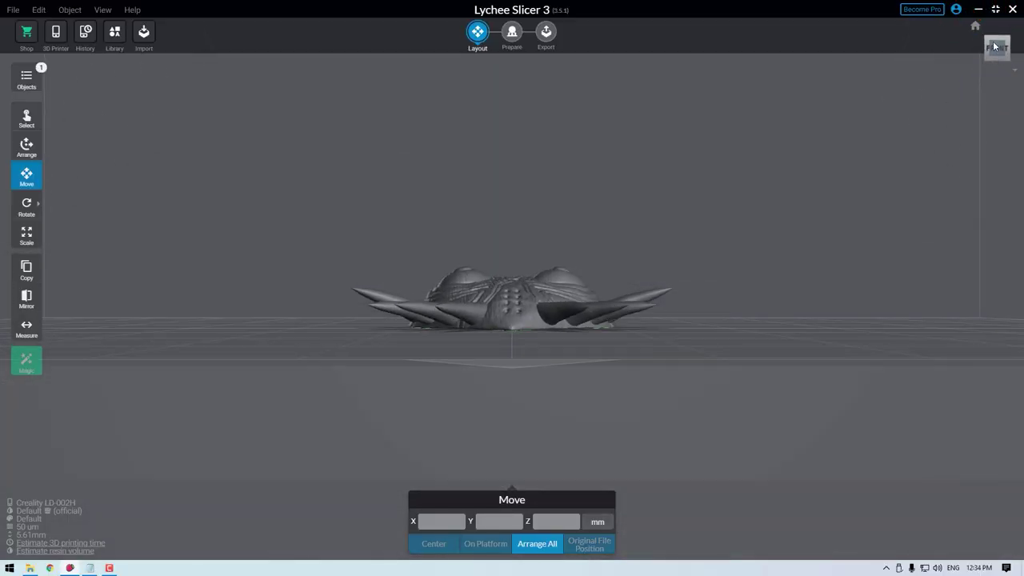
click(989, 42)
click(989, 60)
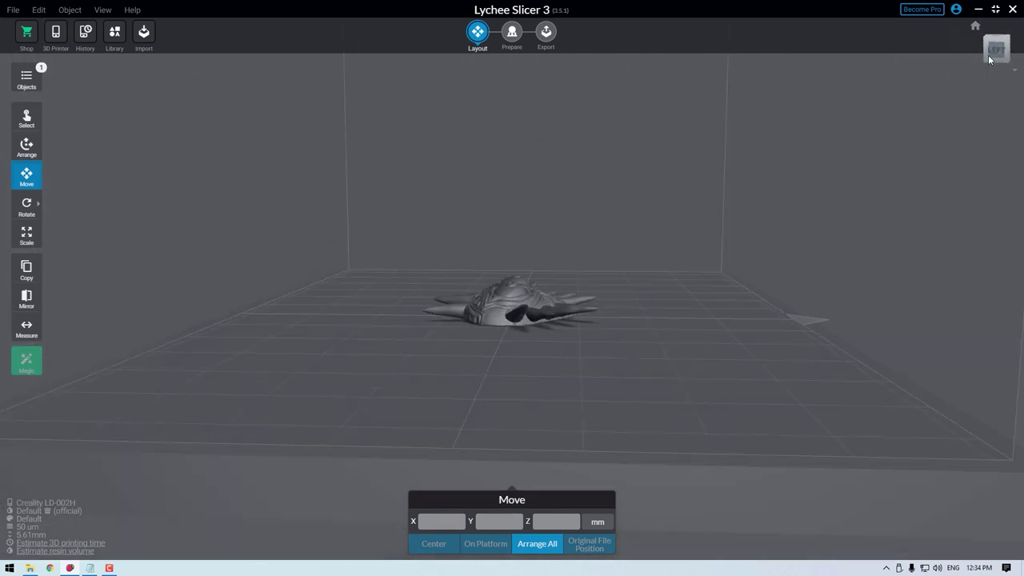
click(988, 44)
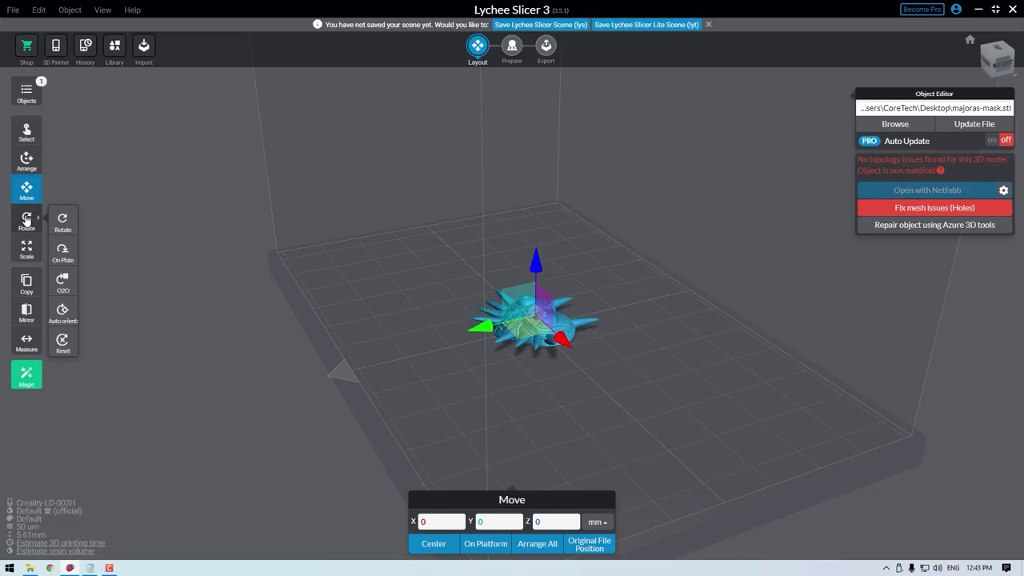
Rotate the mask upright to X 26.42, Y -63.79, Z 70.29, face toward the front
key(r)
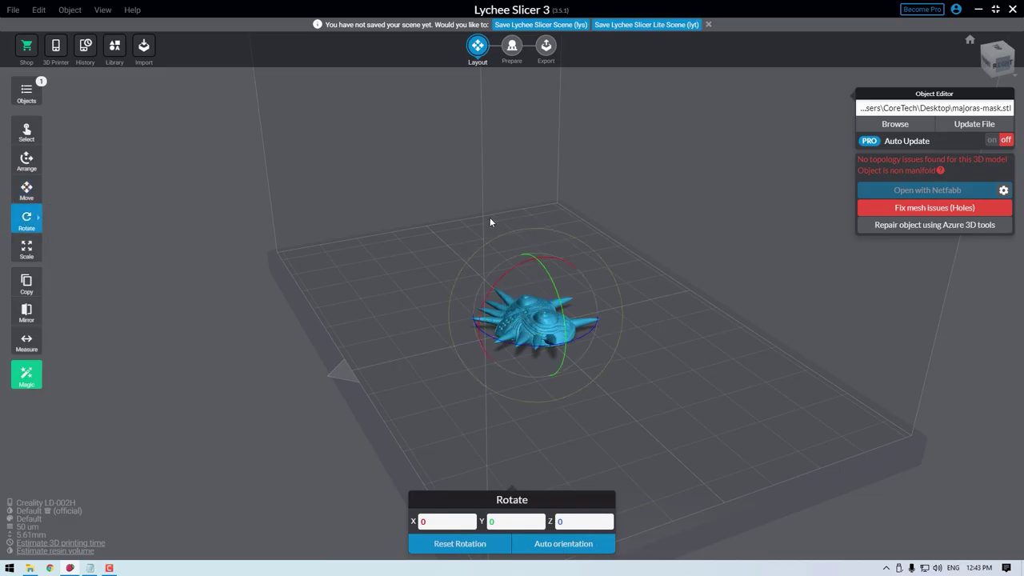
drag(444, 209, 434, 229)
drag(553, 264, 475, 252)
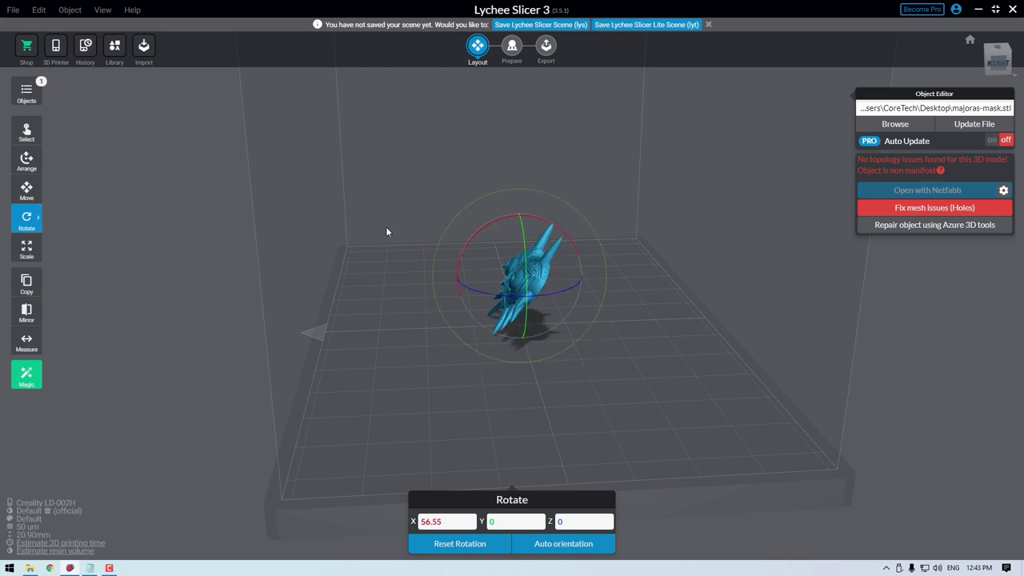
drag(386, 229, 539, 227)
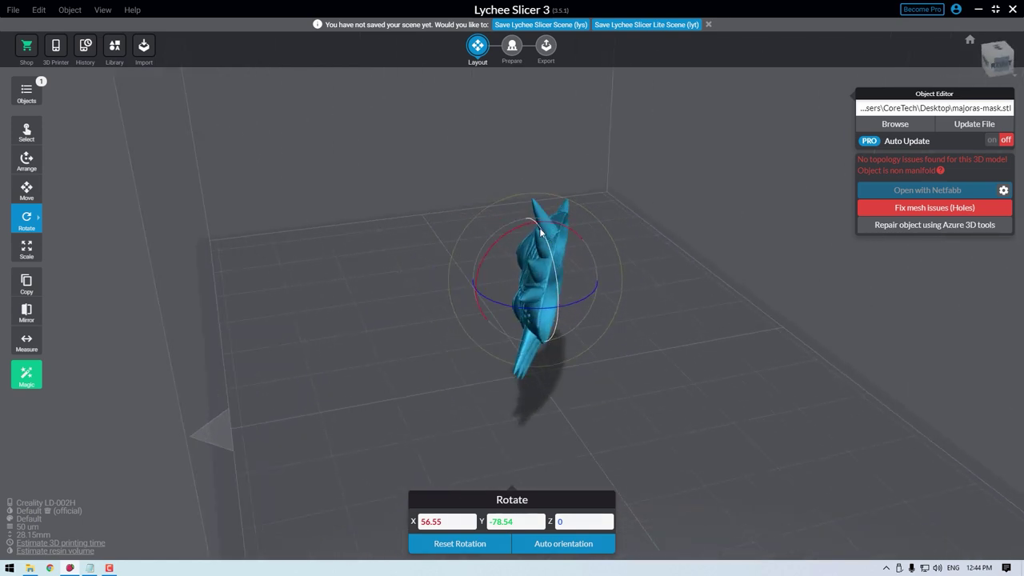
drag(546, 293, 527, 266)
drag(665, 254, 534, 274)
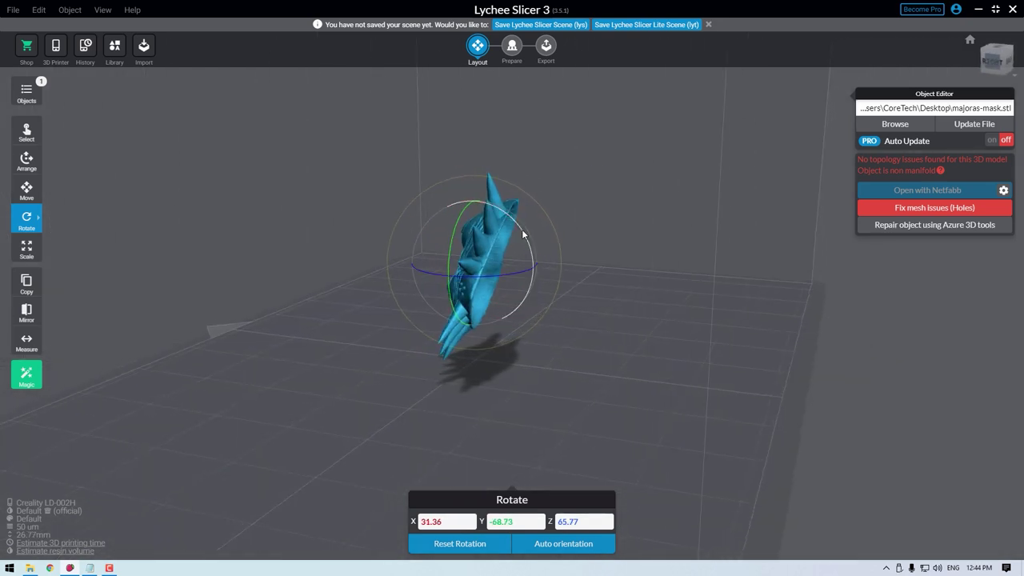
drag(525, 232, 571, 289)
mouse_move(697, 288)
mouse_down()
mouse_move(779, 304)
mouse_move(697, 306)
mouse_up()
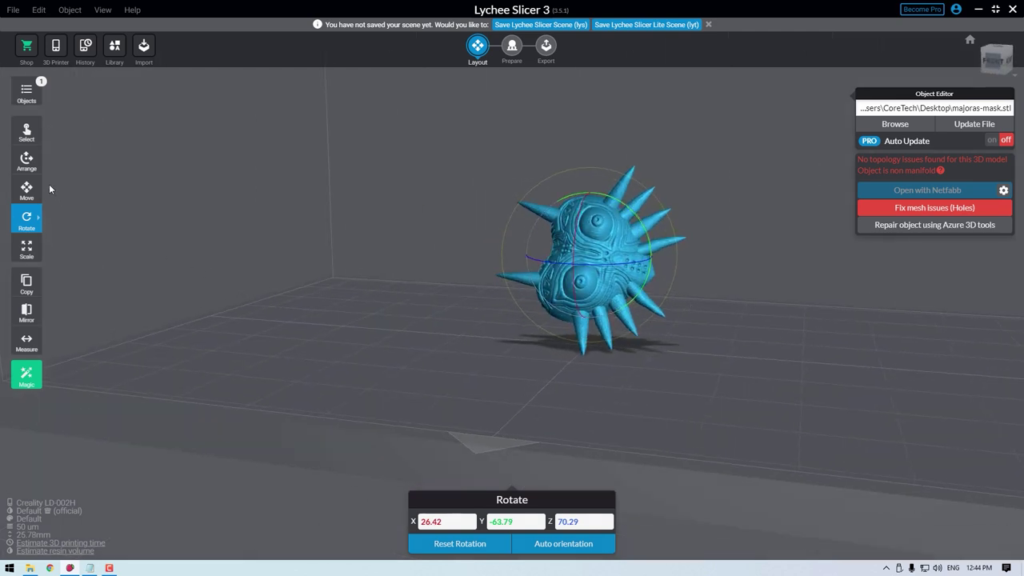
Scale the mask to 488.52% with Fit To Bed
click(21, 246)
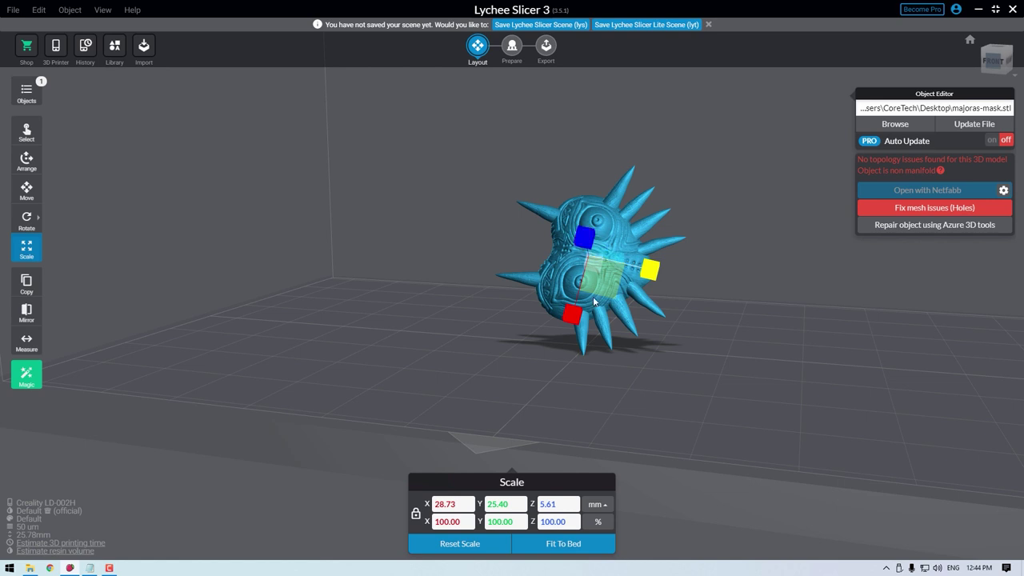
click(559, 547)
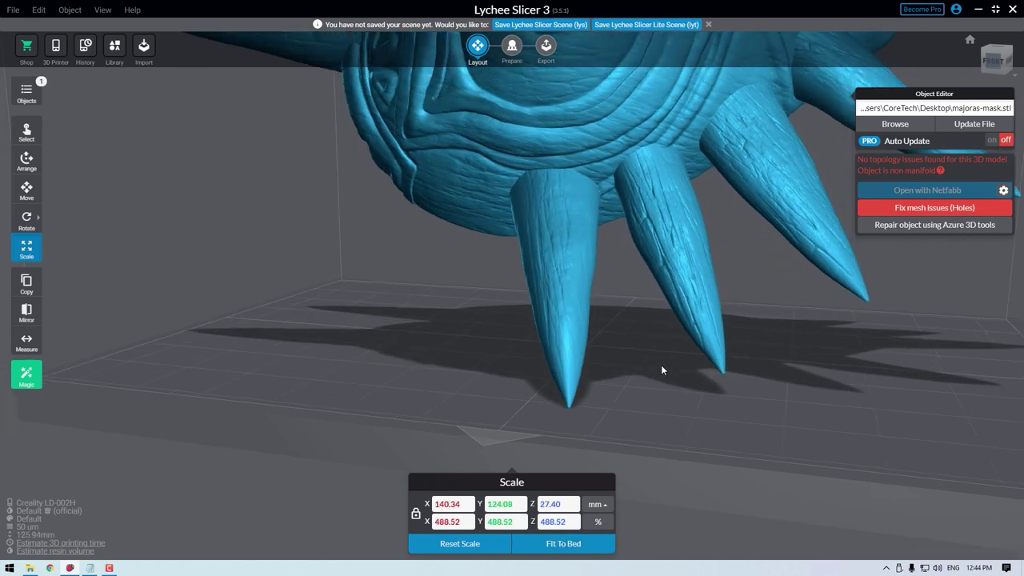
scroll(660, 361, down, 5)
mouse_move(661, 323)
mouse_down()
mouse_move(651, 275)
mouse_move(643, 322)
mouse_up()
click(782, 305)
drag(782, 305, 631, 316)
Mirror the mask along the Z axis, then deselect it
click(490, 312)
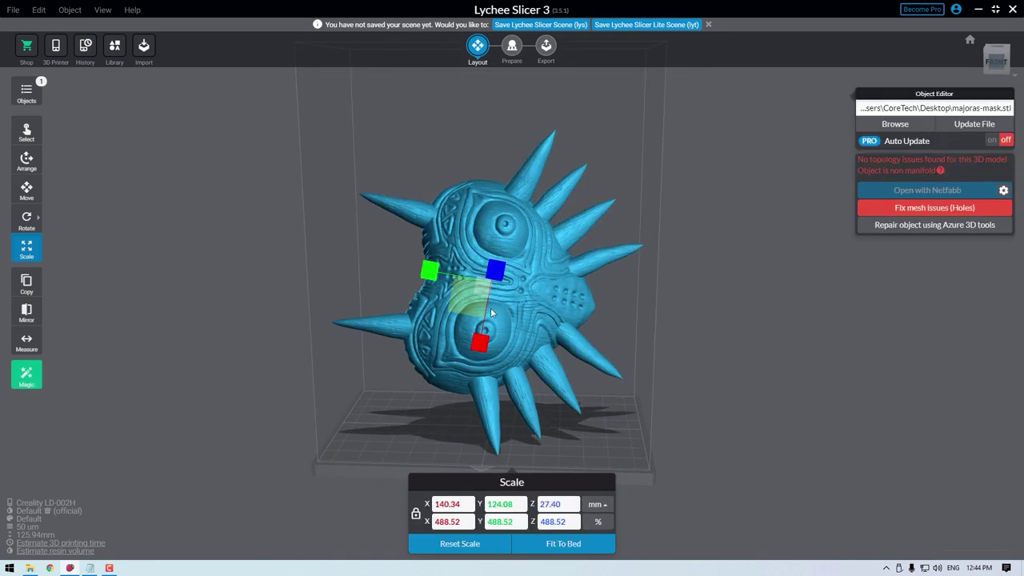
click(24, 312)
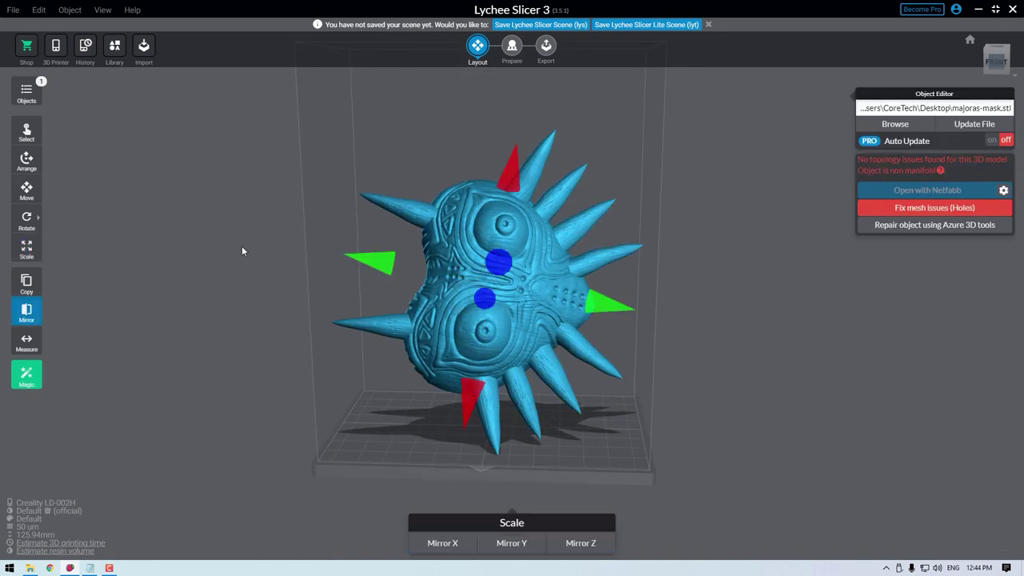
drag(243, 250, 407, 304)
click(400, 322)
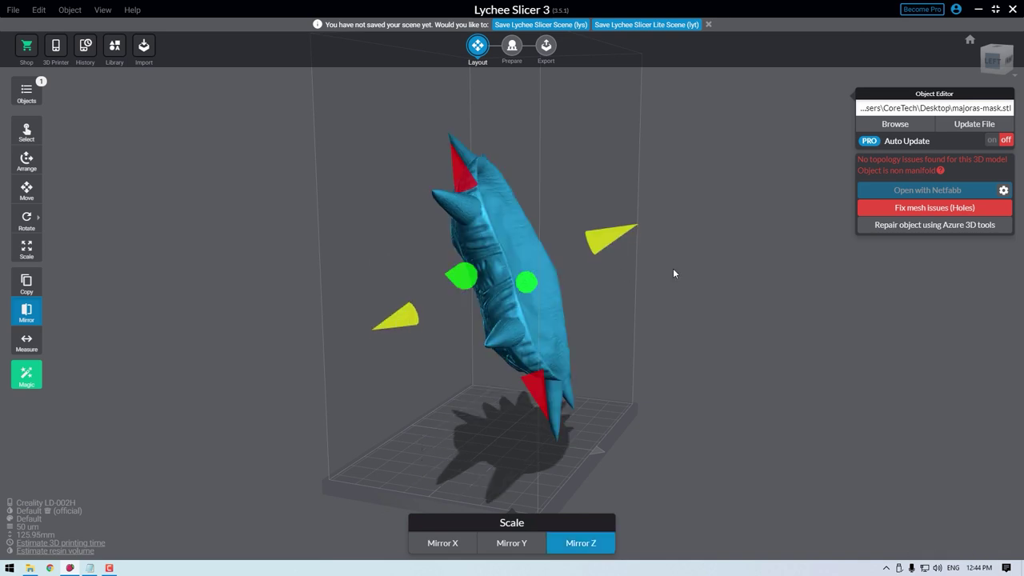
drag(673, 274, 538, 265)
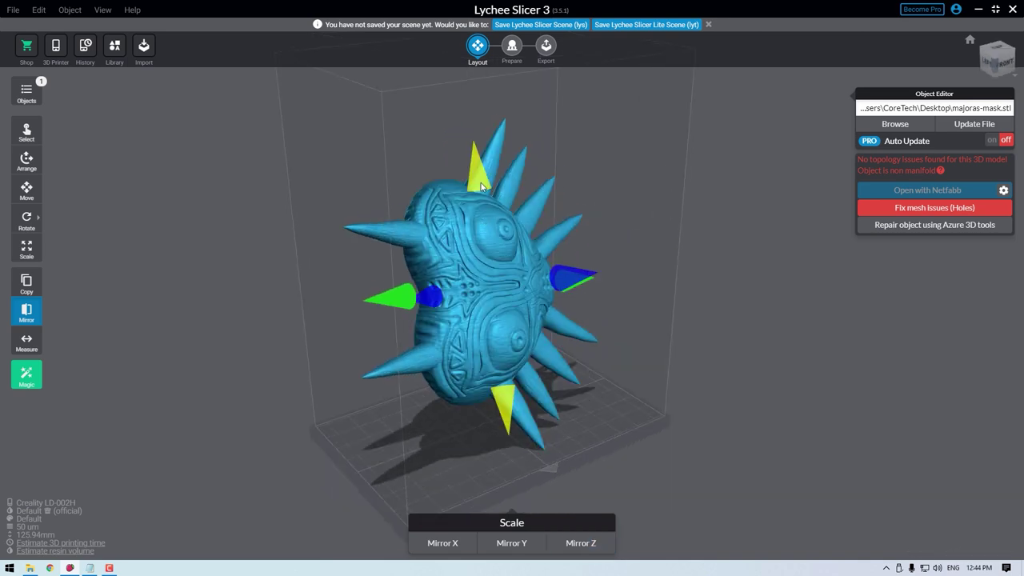
drag(616, 200, 431, 205)
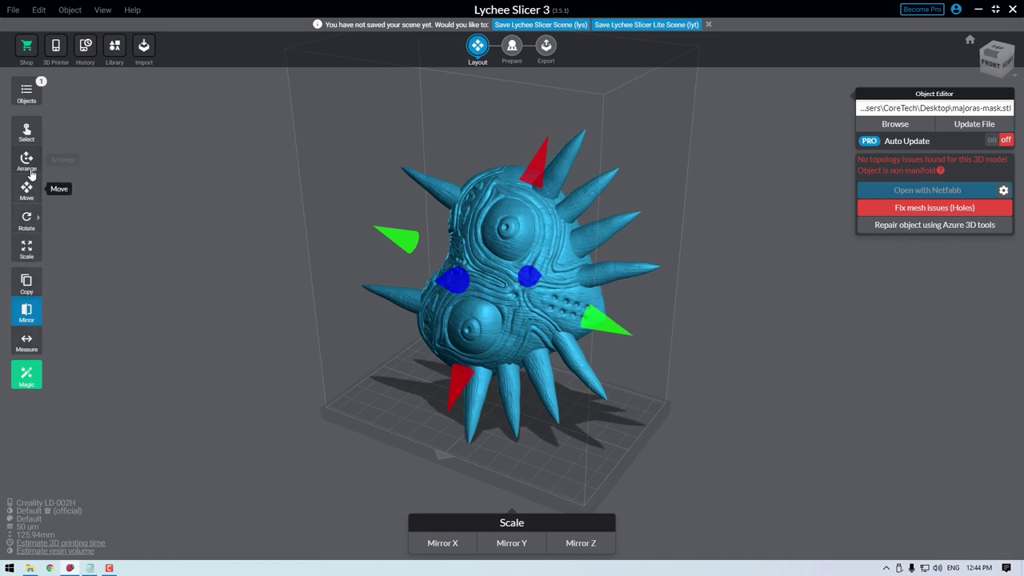
click(212, 189)
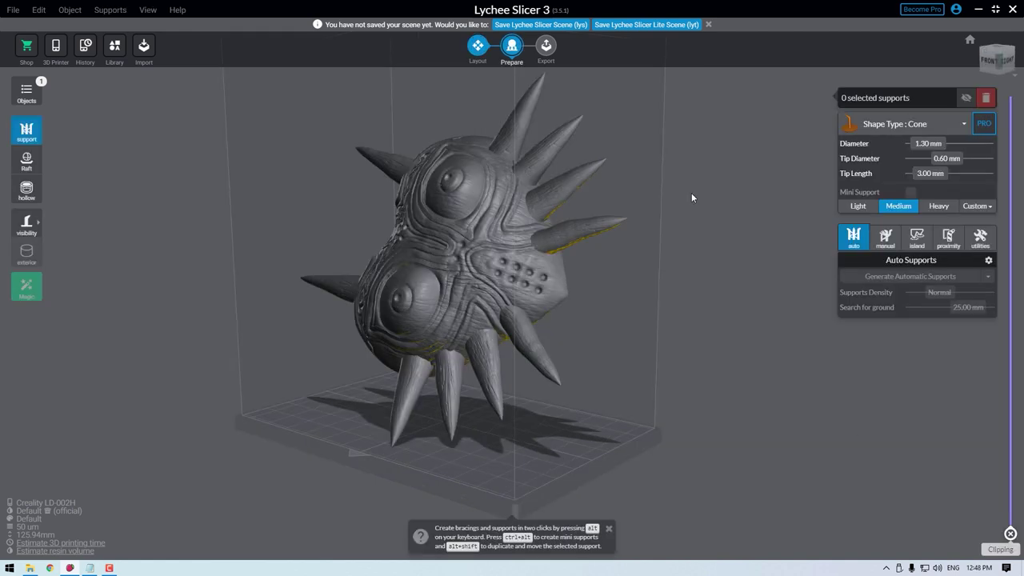
drag(693, 194, 560, 240)
Generate Heavy auto-supports for the mask: 236 supports, 6 island supports, 671 bracings
click(708, 24)
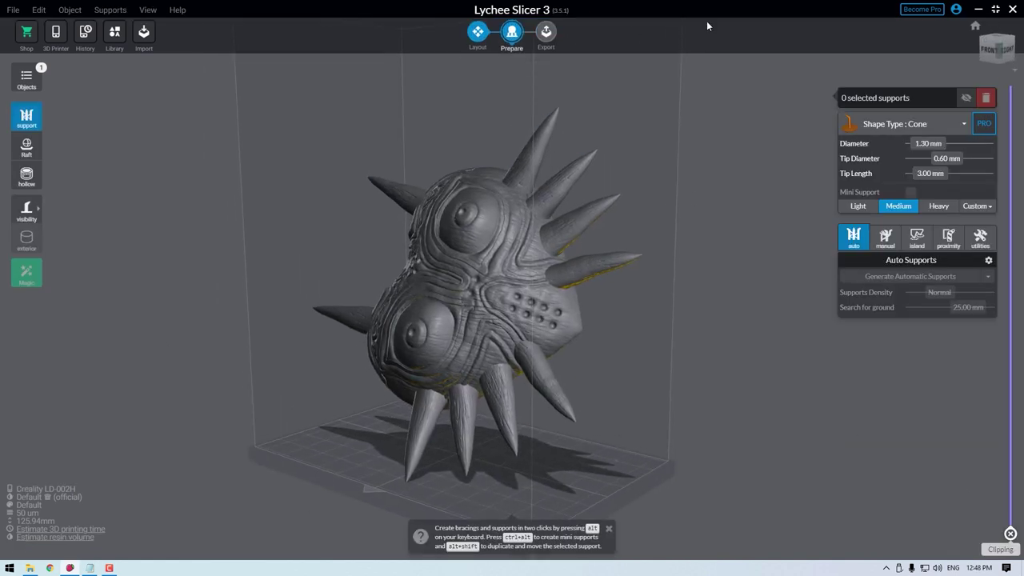
click(937, 207)
click(531, 292)
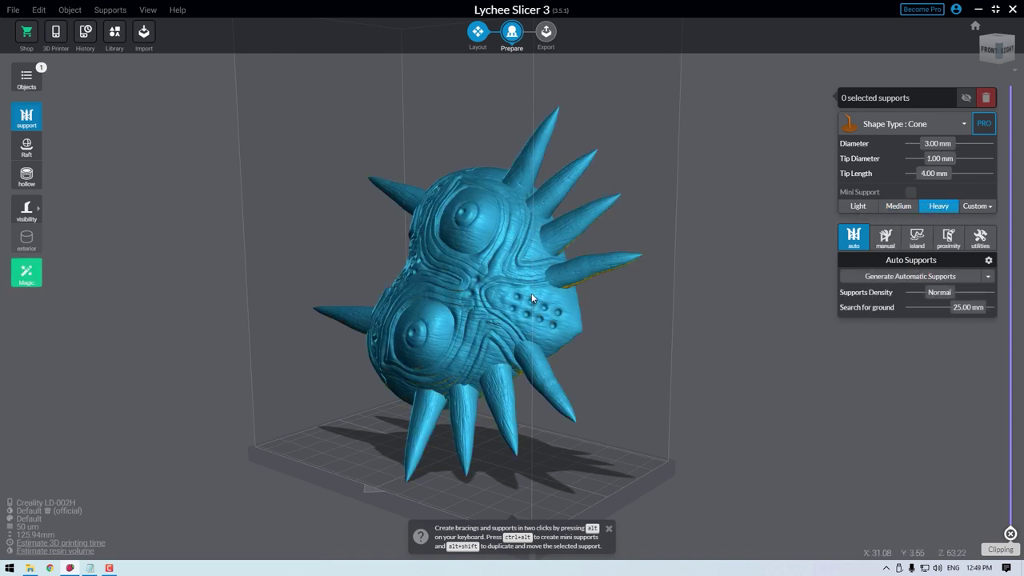
click(892, 278)
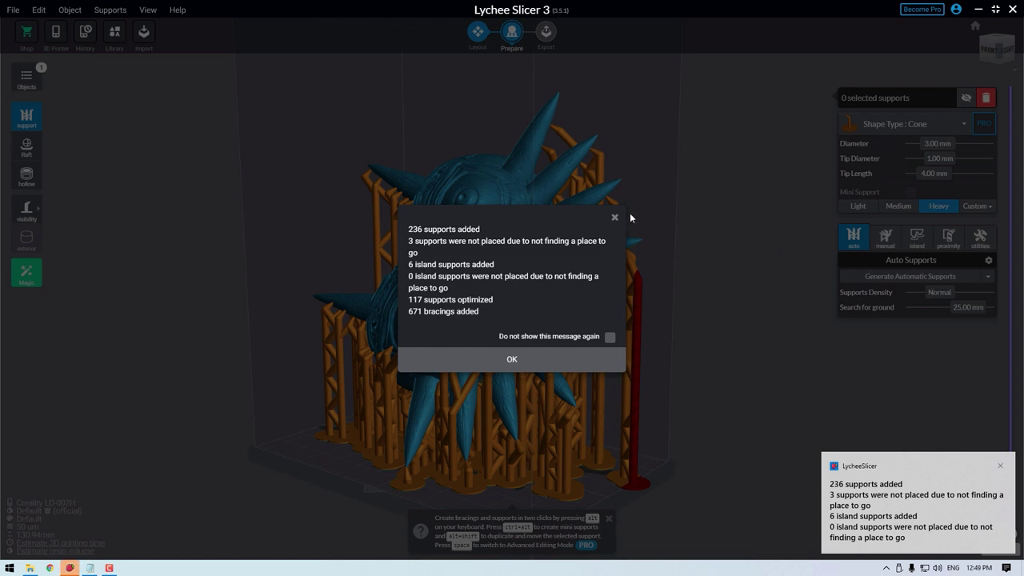
click(615, 218)
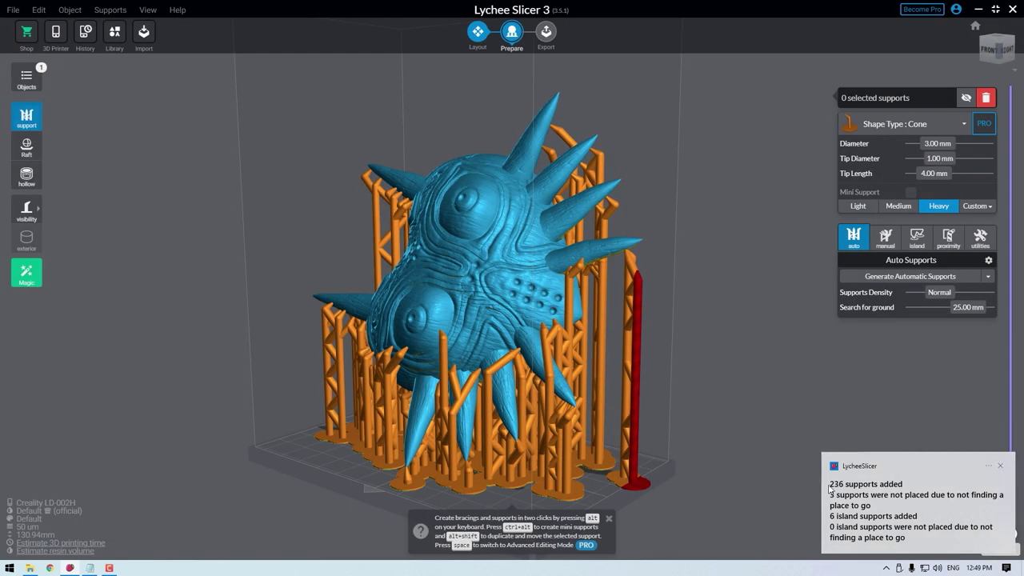
click(1000, 464)
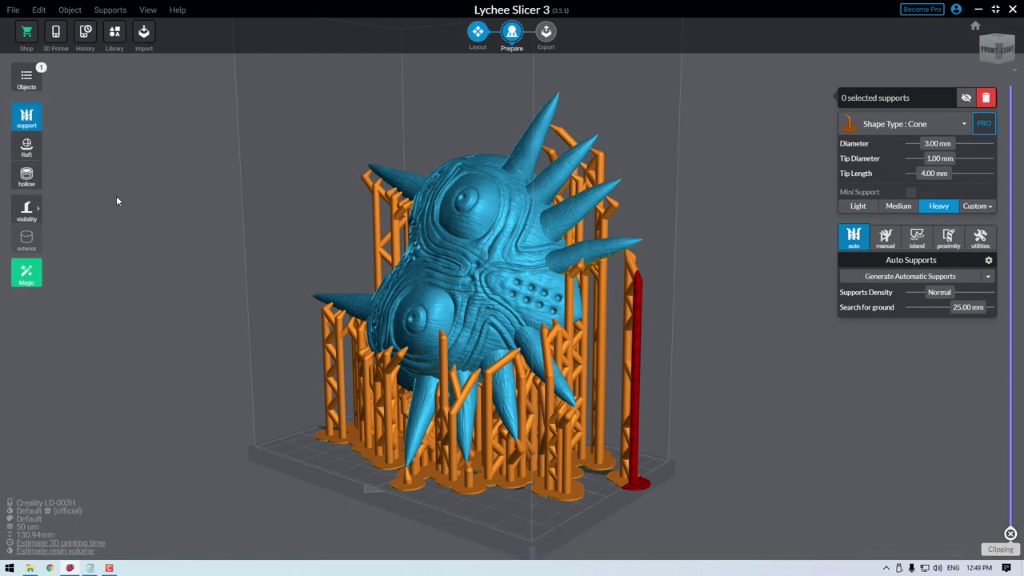
Add a 1.0 mm thick Wall-shaped raft under the supported mask
click(27, 148)
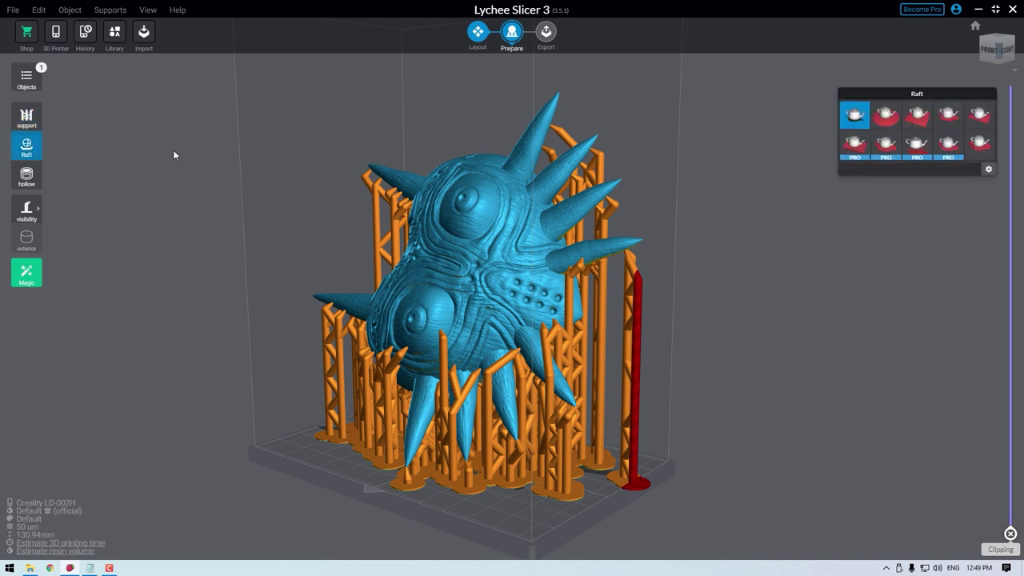
click(980, 147)
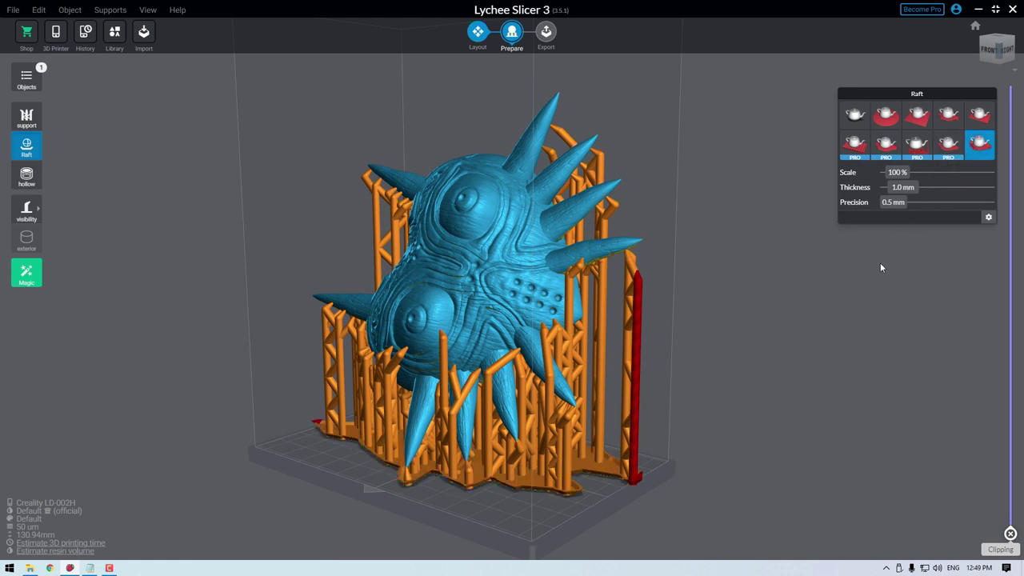
click(899, 256)
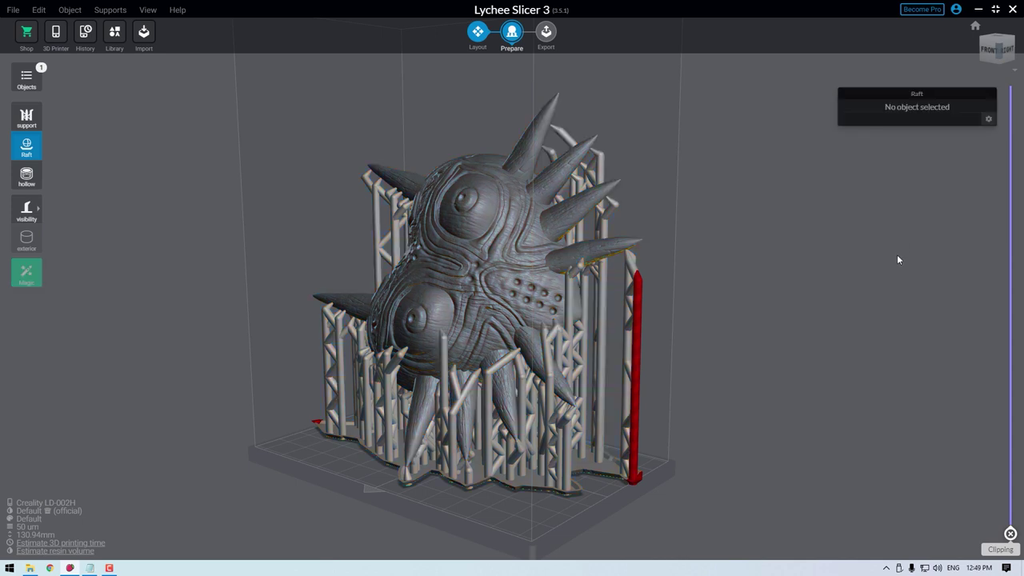
click(637, 305)
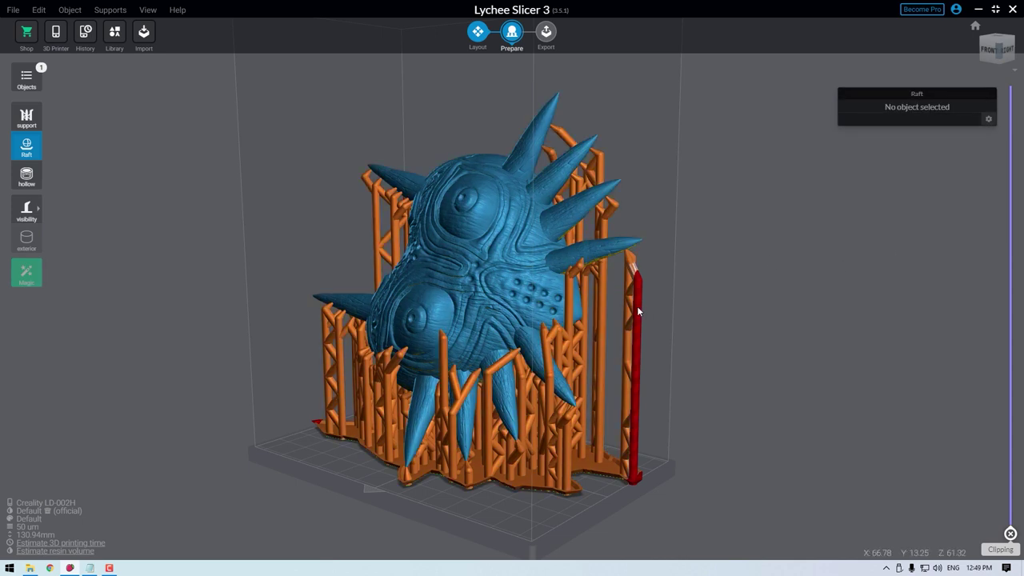
Return to Layout and use Scale to resize the supported mask to 127.45 mm tall
drag(258, 238, 558, 312)
click(477, 31)
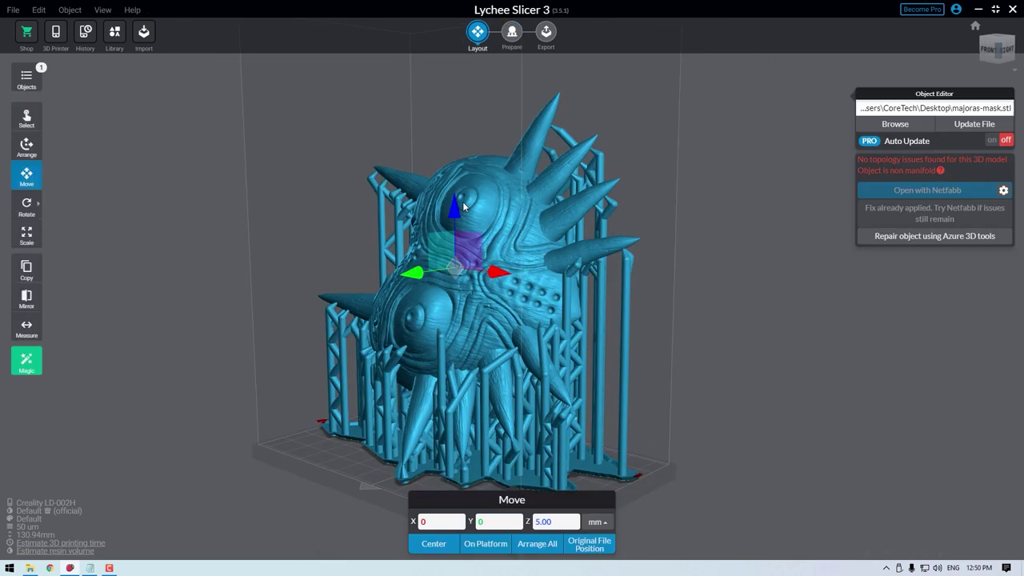
click(26, 234)
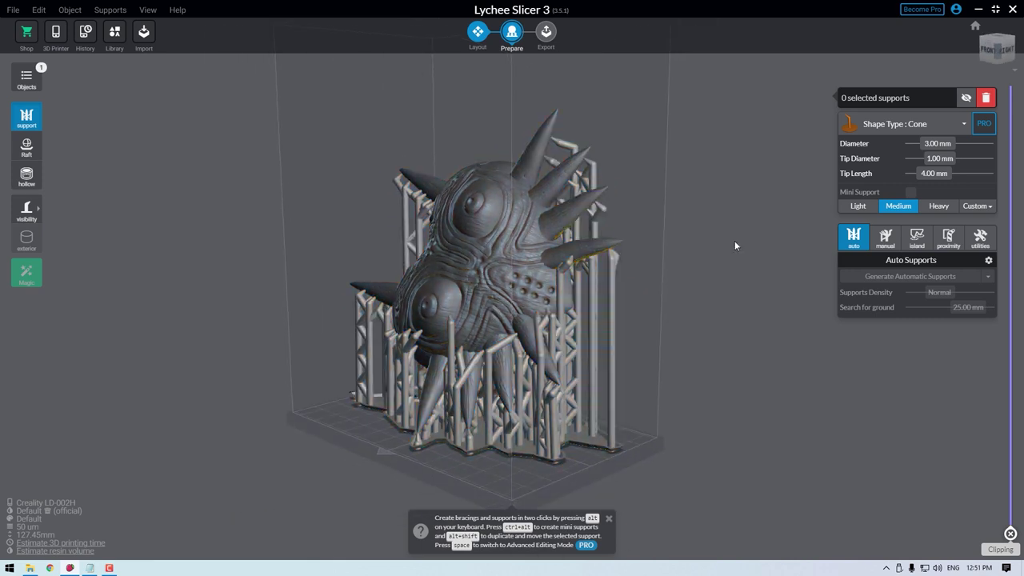
Open the hollowing tools on the mask and review the Holes and Hollow Object settings, leaving hollowing off
click(27, 176)
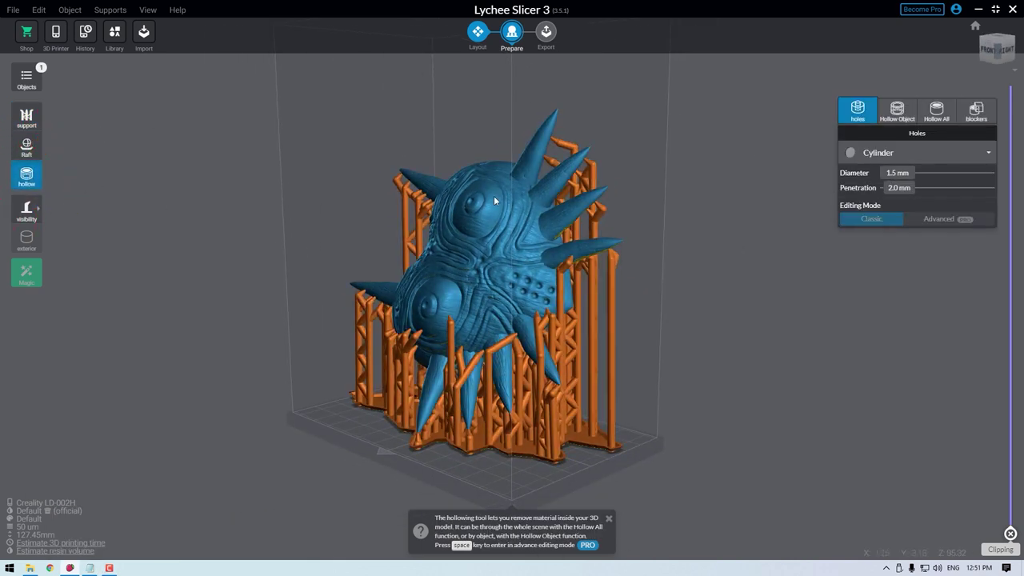
click(522, 228)
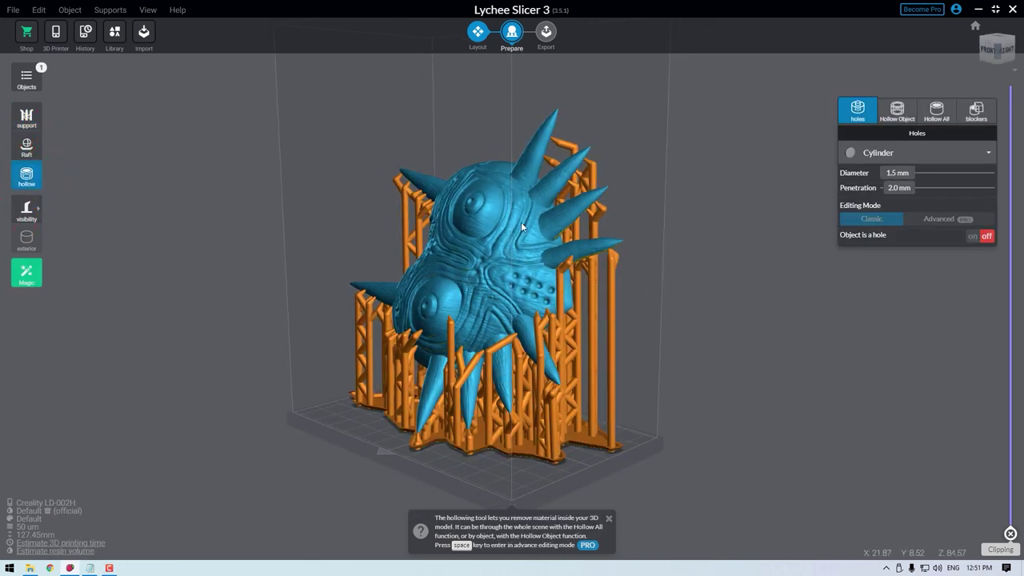
click(899, 114)
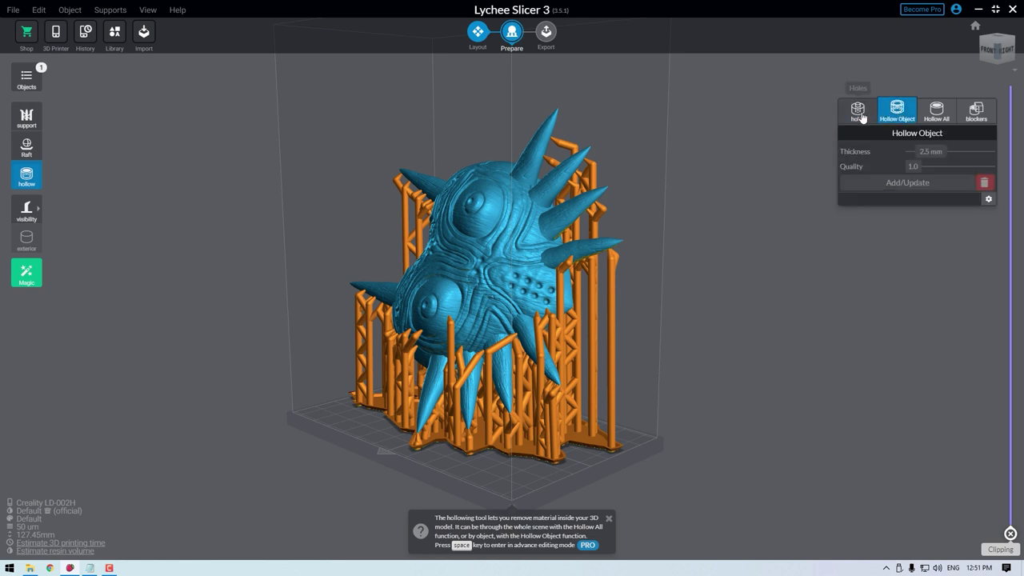
click(858, 114)
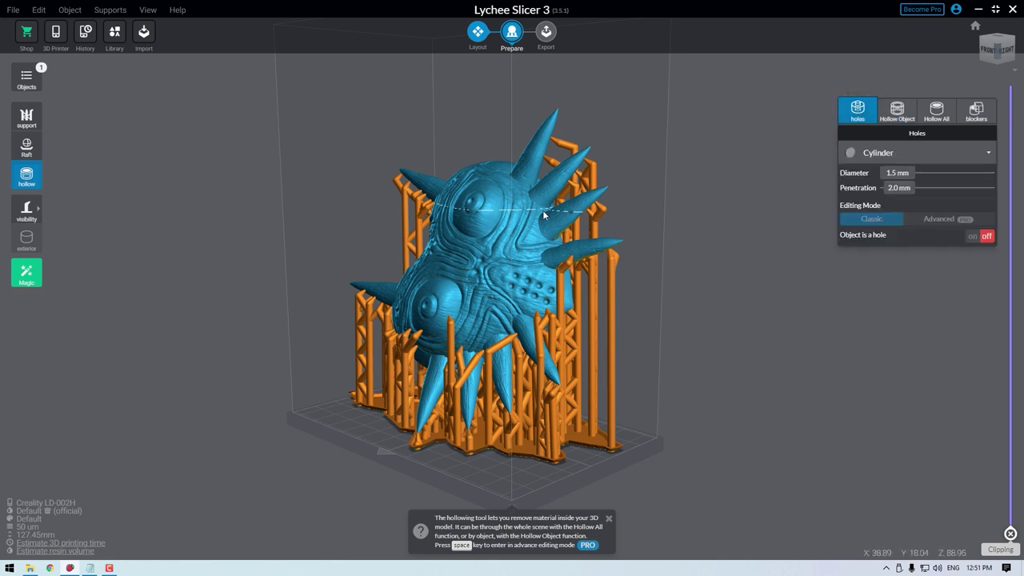
Place a drain hole marker on the right side of the mask's surface
scroll(487, 197, up, 8)
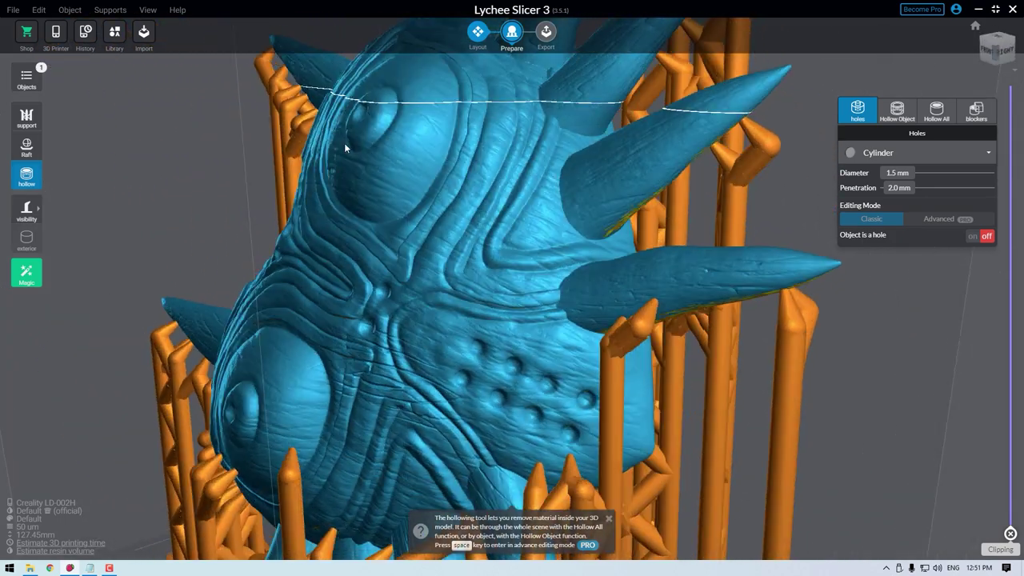
right_drag(344, 147, 380, 364)
click(398, 377)
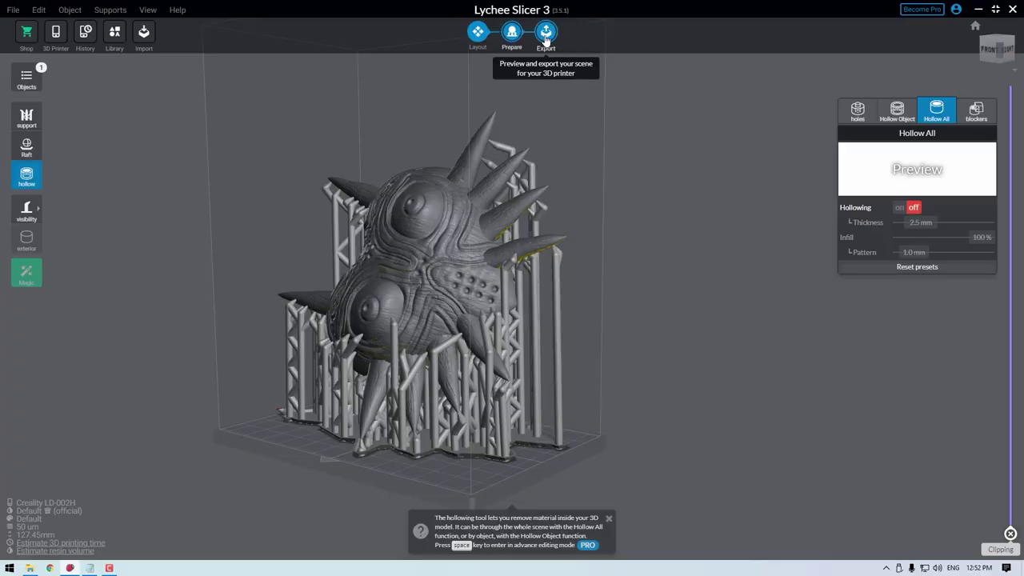
Slice the mask to .ctb, preview every layer in the simulator, then return to the 8h 45min 9s export view
click(546, 36)
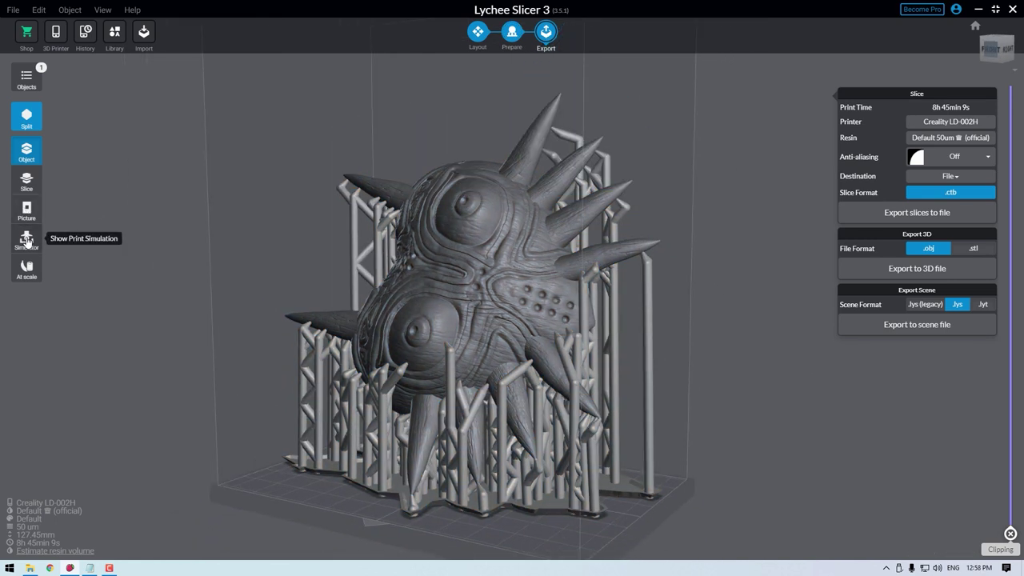
click(26, 238)
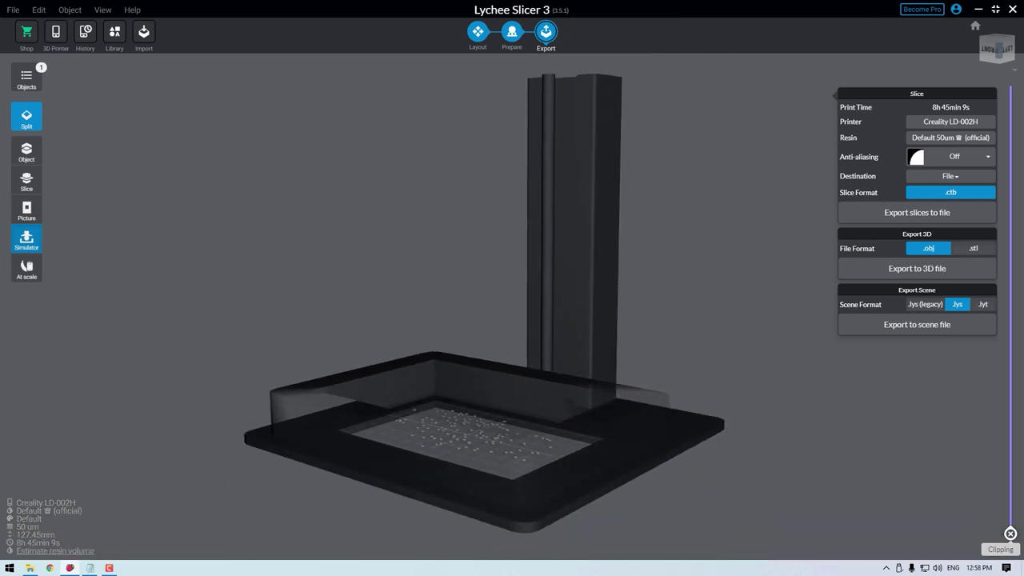
drag(1010, 495, 1020, 66)
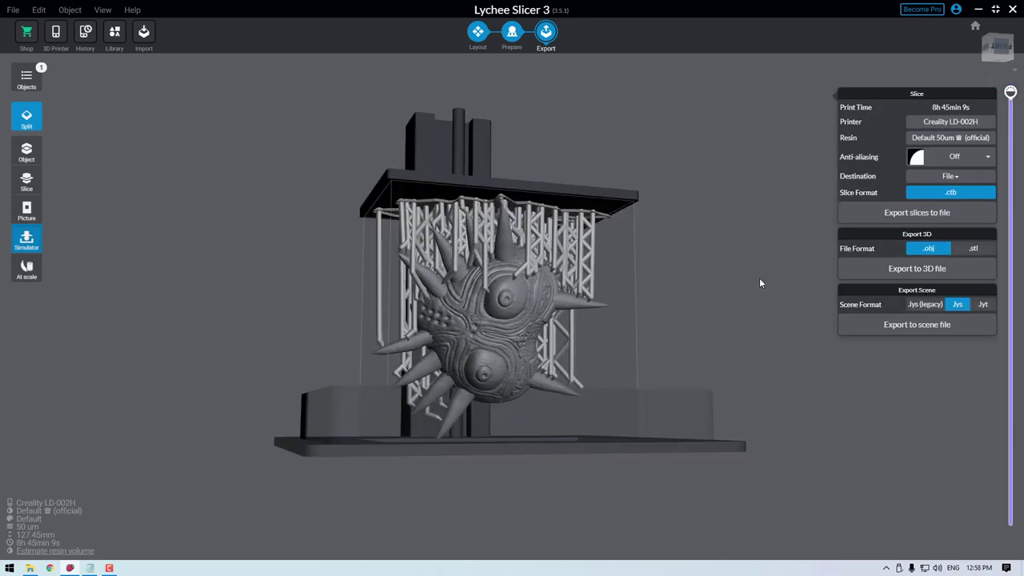
click(26, 268)
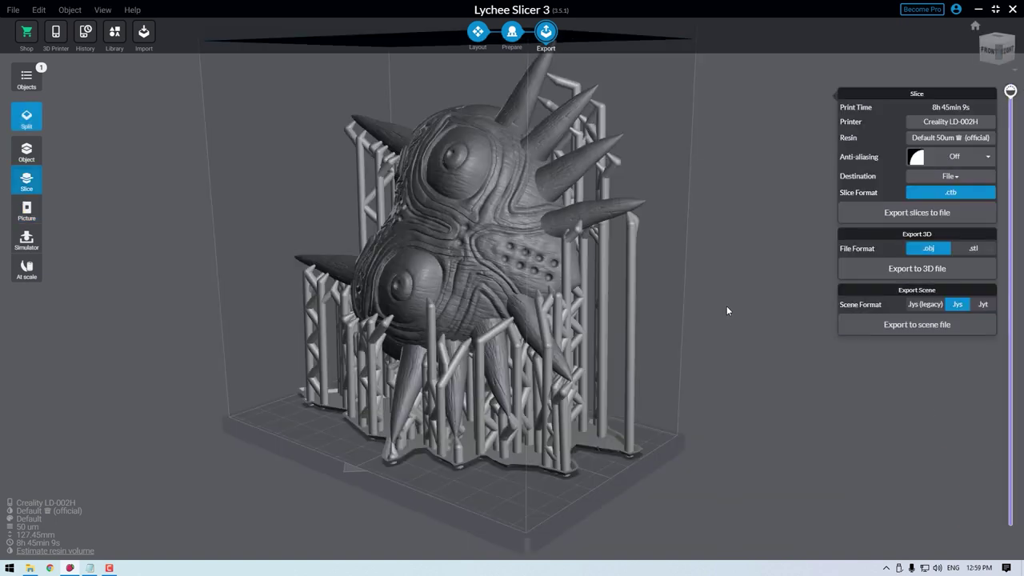
Set anti-aliasing to Standard (level 4, 50% grey offset, off for supports)
click(954, 158)
click(954, 200)
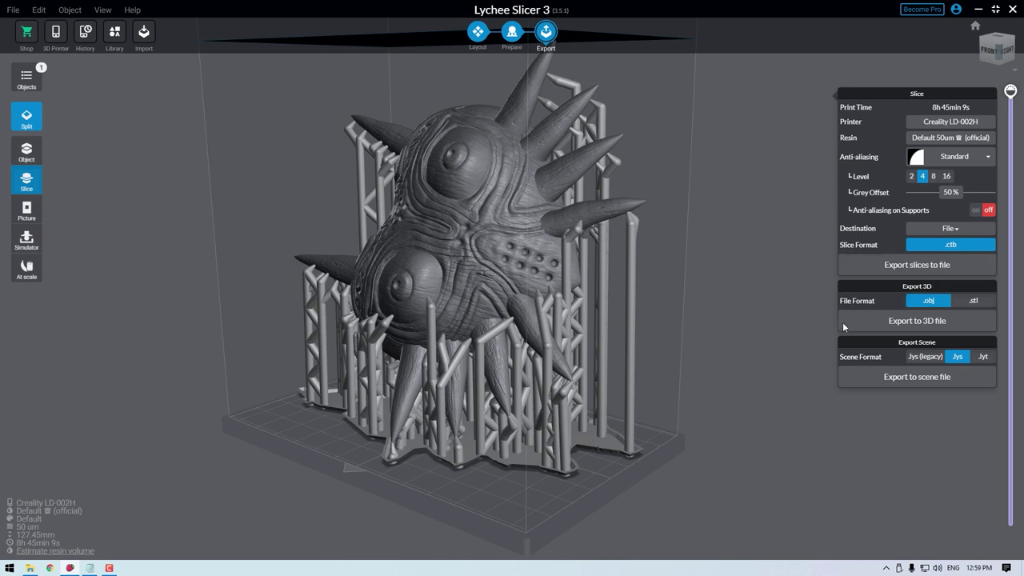
Export the slices as majoras-mask.ctb into USB Drive (D:) > 4.Modle
click(898, 267)
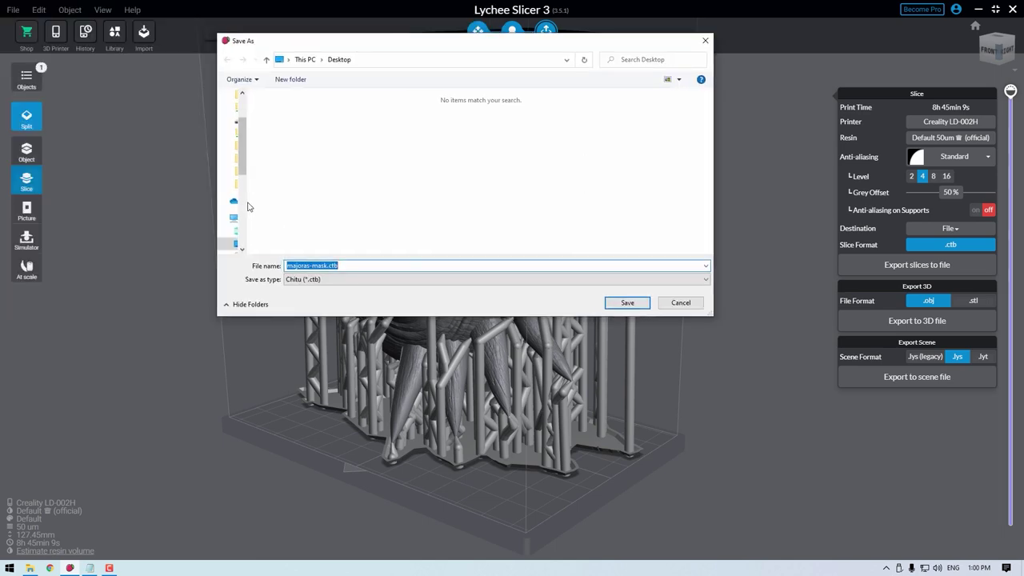
click(264, 150)
double_click(313, 157)
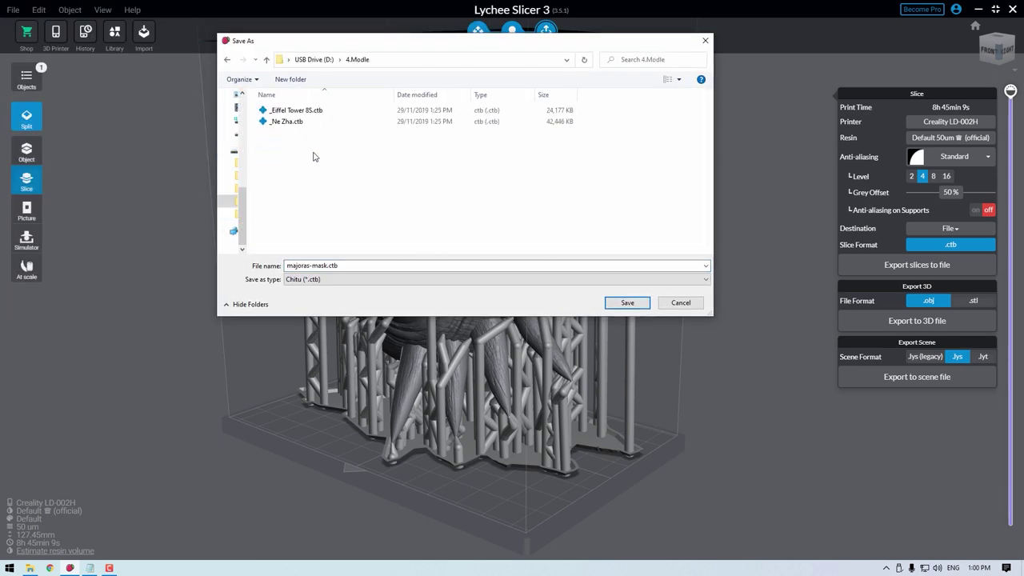
click(622, 303)
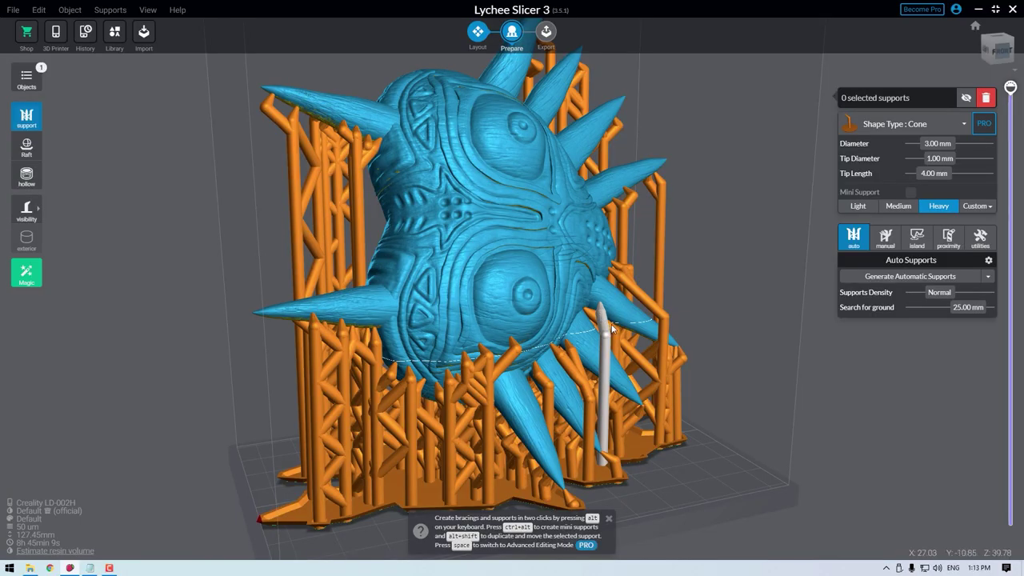
Reposition the support under the mask's right-side spike so its tip sits beneath the fin
scroll(669, 201, up, 8)
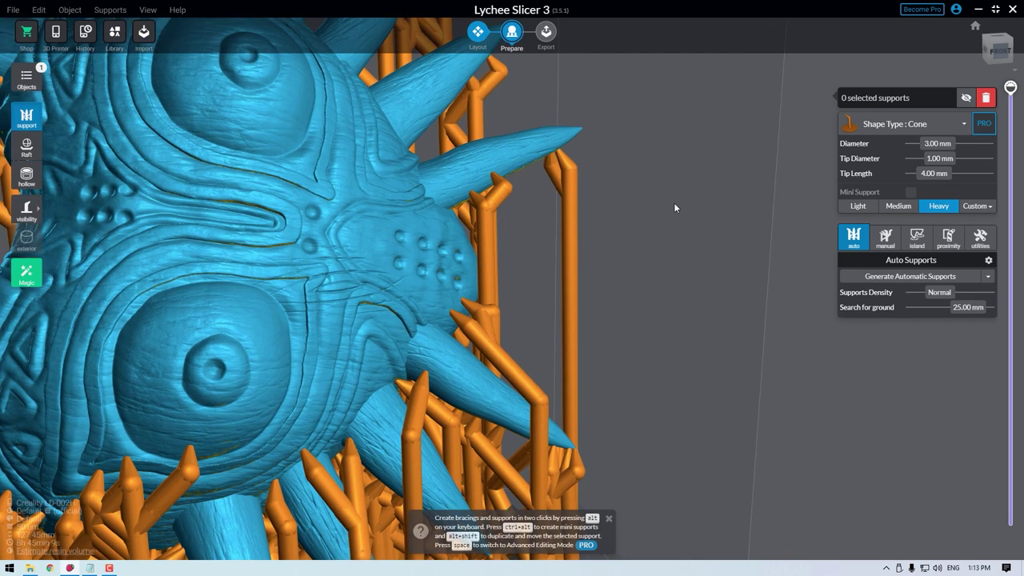
drag(674, 208, 609, 174)
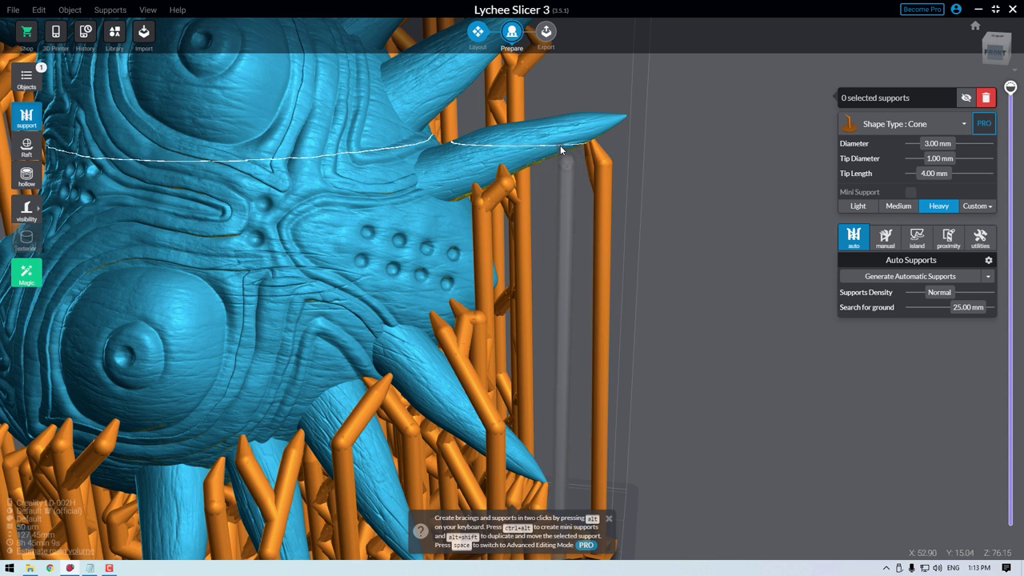
click(602, 164)
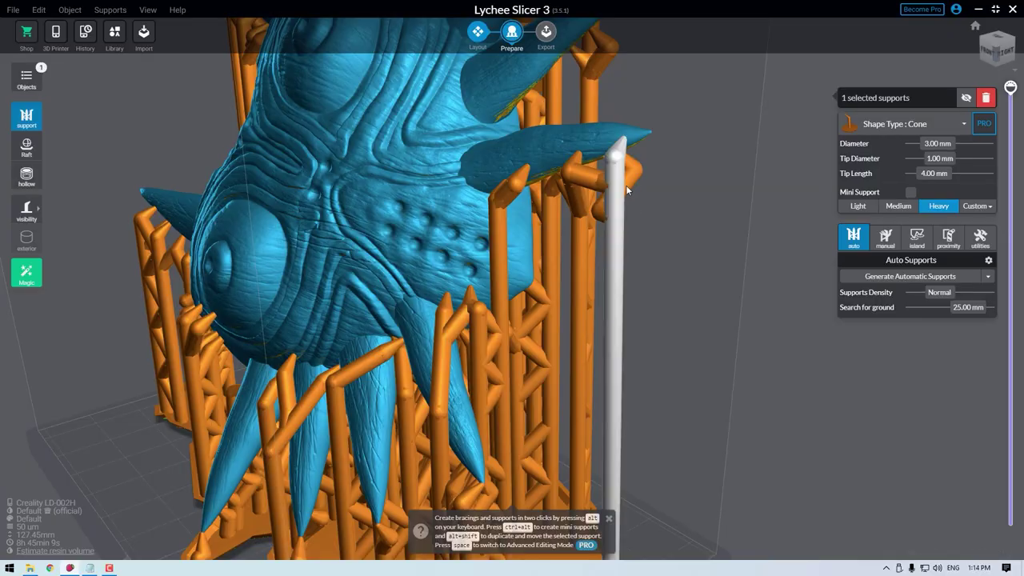
mouse_move(622, 160)
mouse_down()
mouse_move(598, 137)
mouse_move(562, 164)
mouse_move(598, 147)
mouse_move(620, 144)
mouse_move(619, 154)
mouse_up()
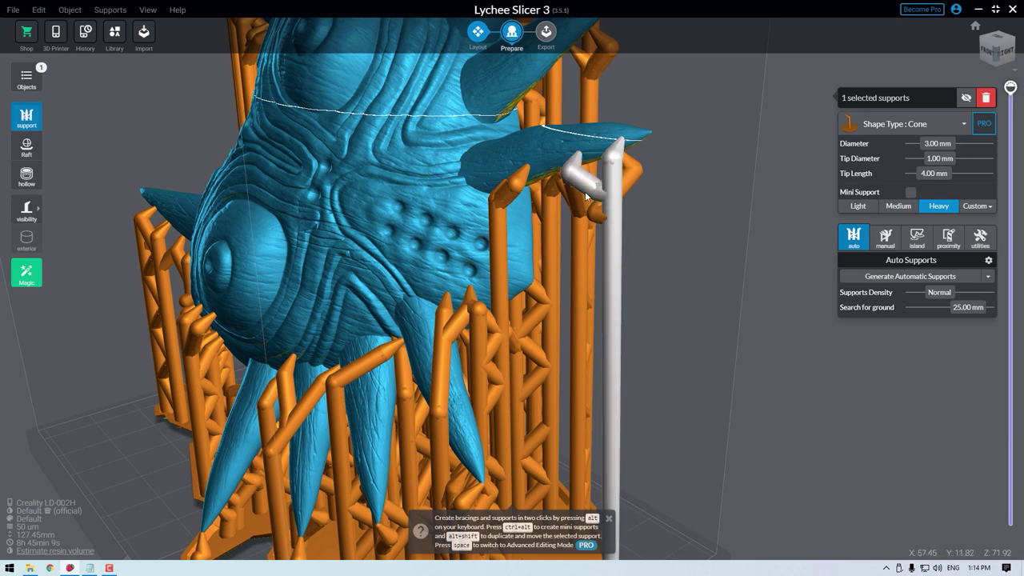
mouse_move(604, 223)
right_down()
mouse_move(552, 224)
mouse_move(592, 221)
right_up()
scroll(592, 217, up, 8)
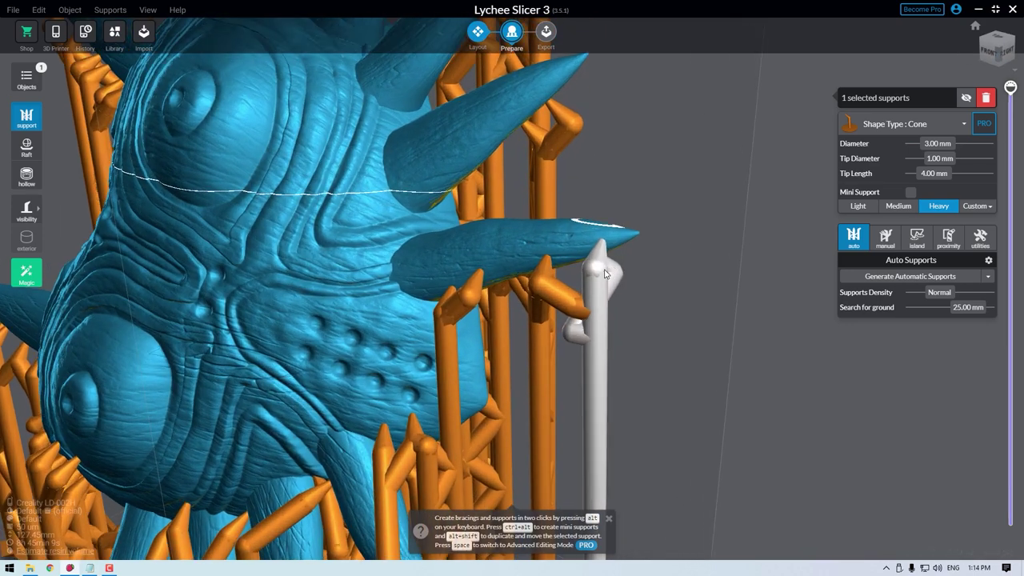
scroll(540, 212, up, 2)
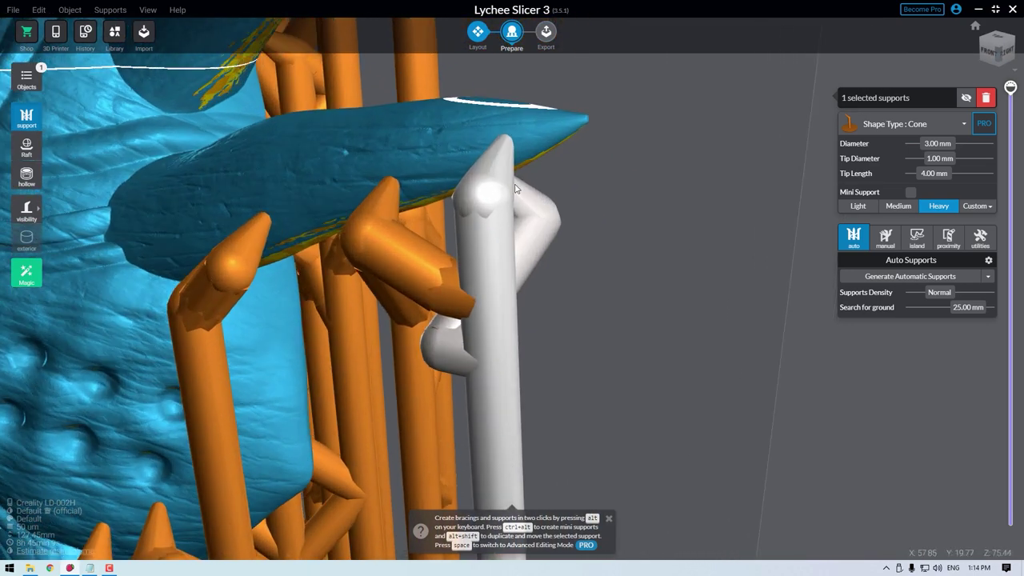
mouse_move(506, 163)
mouse_down()
mouse_move(470, 132)
mouse_move(506, 151)
mouse_up()
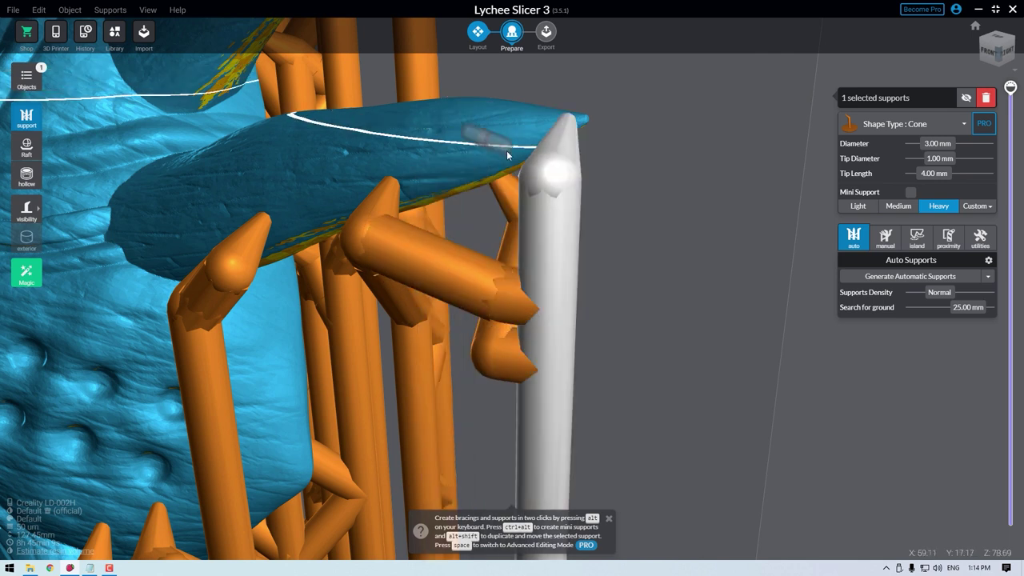
Add mini supports linking the fin to the tall support and more supports under the fin
ctrl+alt+click(521, 170)
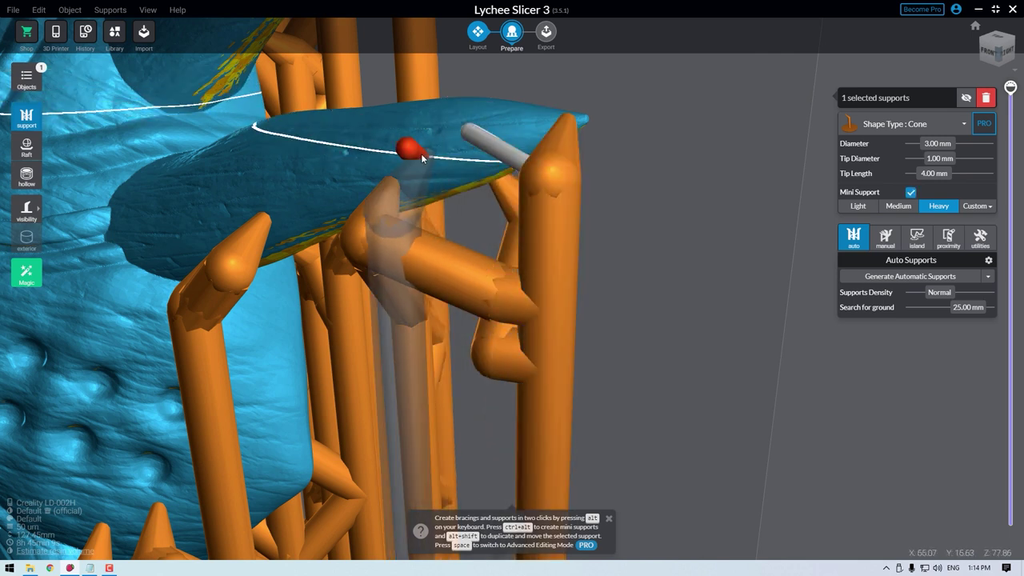
ctrl+alt+click(534, 180)
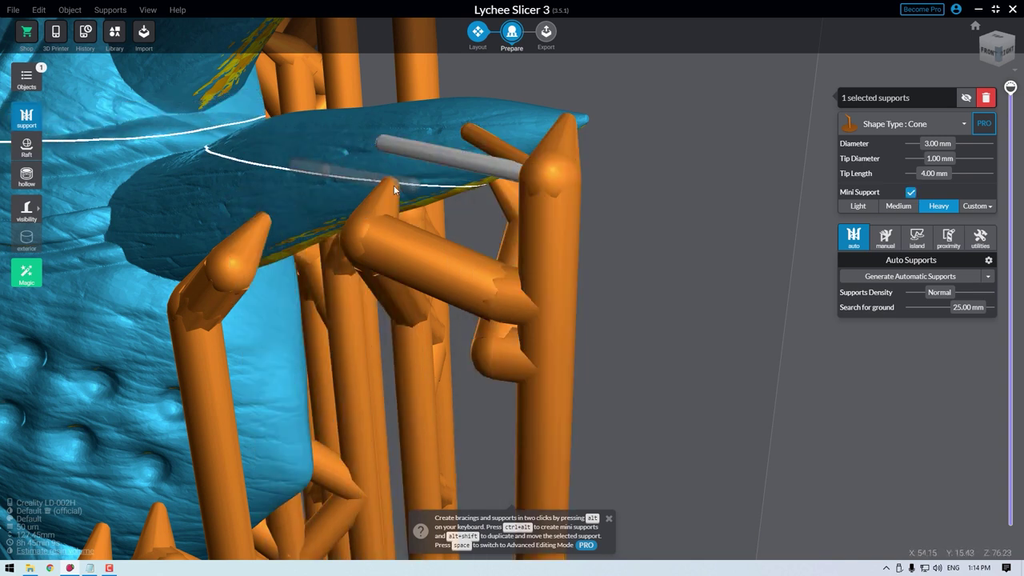
click(391, 186)
click(289, 168)
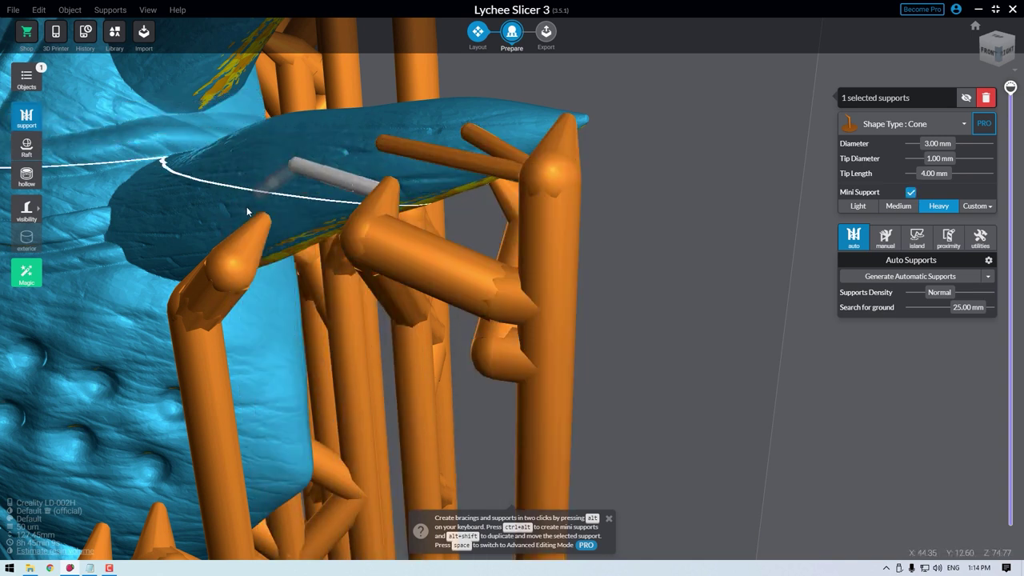
drag(245, 237, 275, 174)
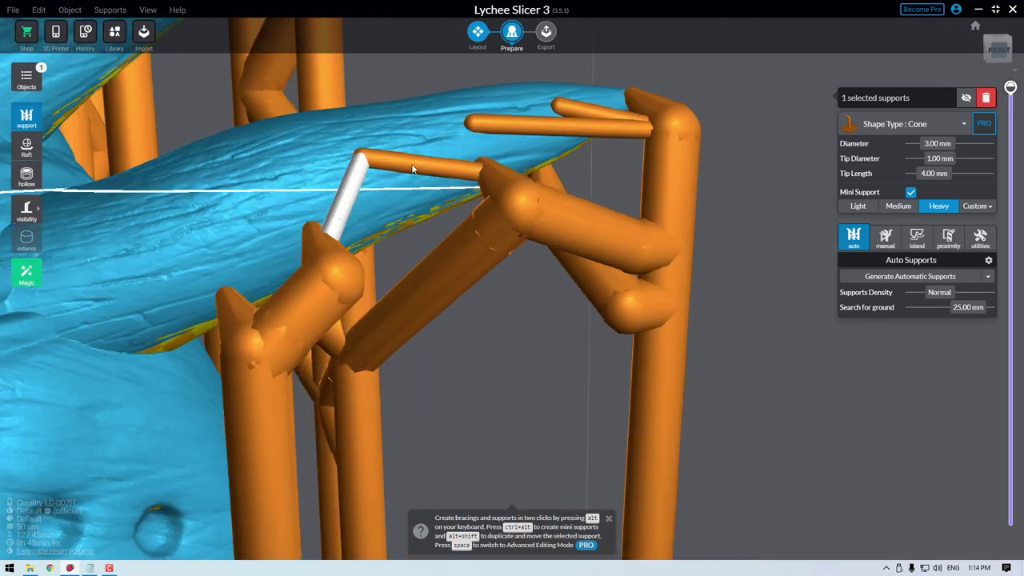